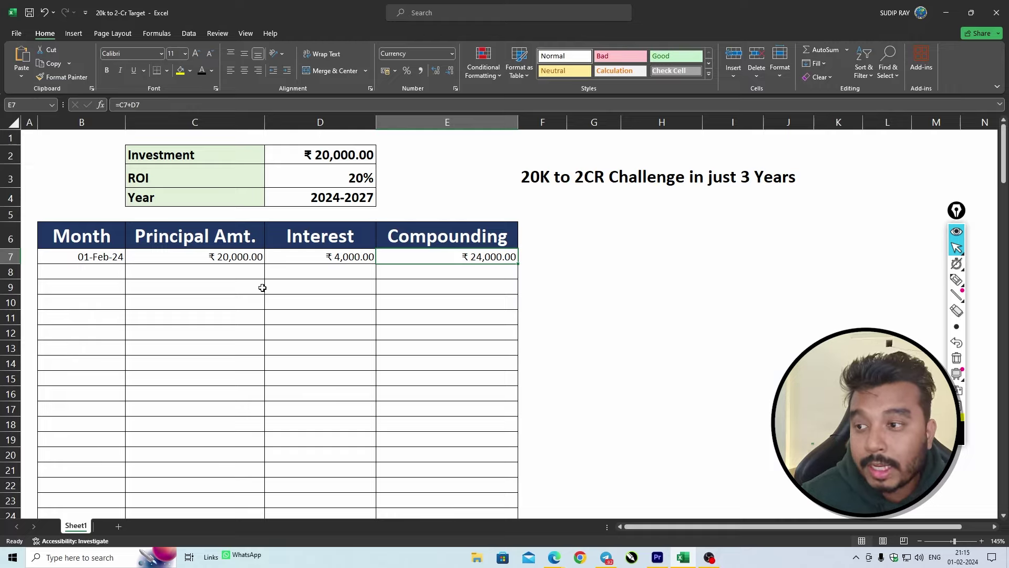
Reveal the hidden values in row 8 by setting the row's font colour to black, and check its Interest and Compounding cells.
click(19, 272)
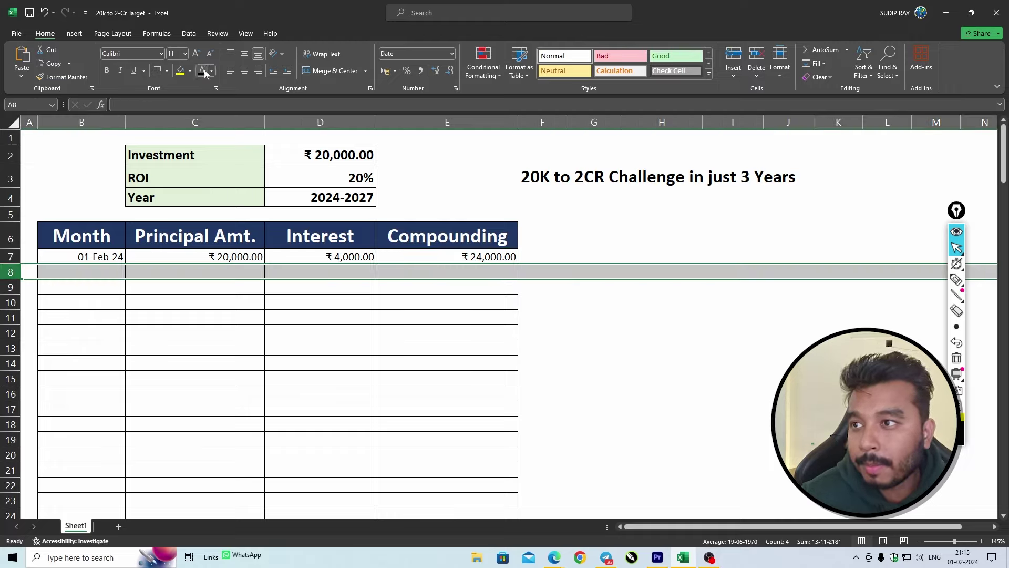
key(ctrl+d)
click(349, 272)
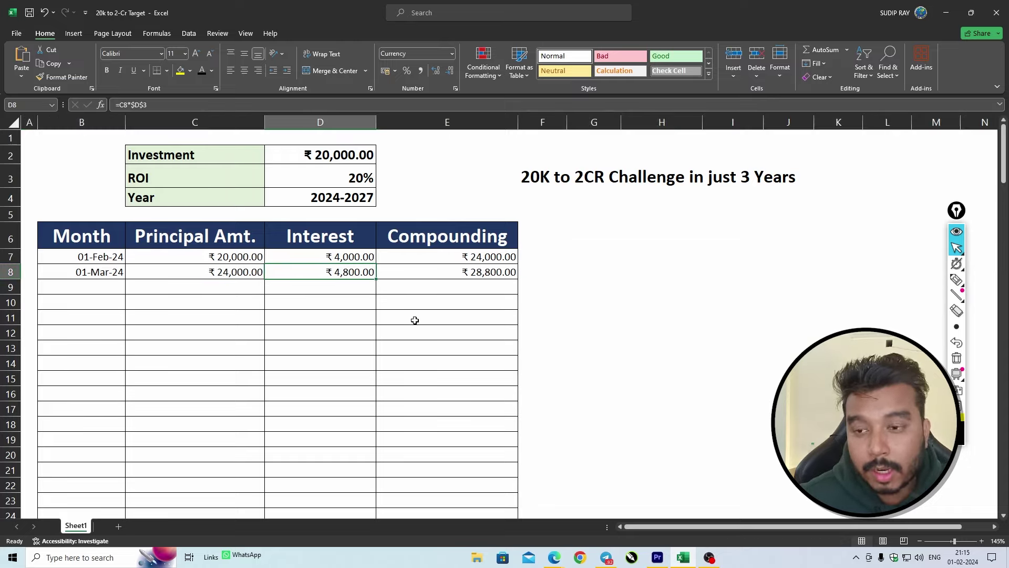
click(471, 275)
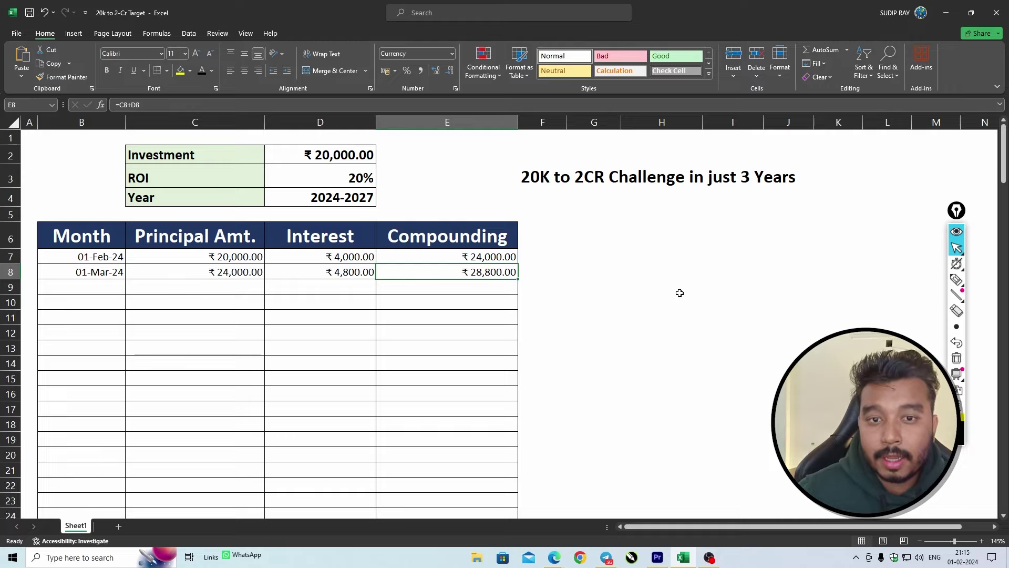
Reveal the hidden values in row 9 with a black font colour and check its Interest and Compounding formulas.
click(11, 287)
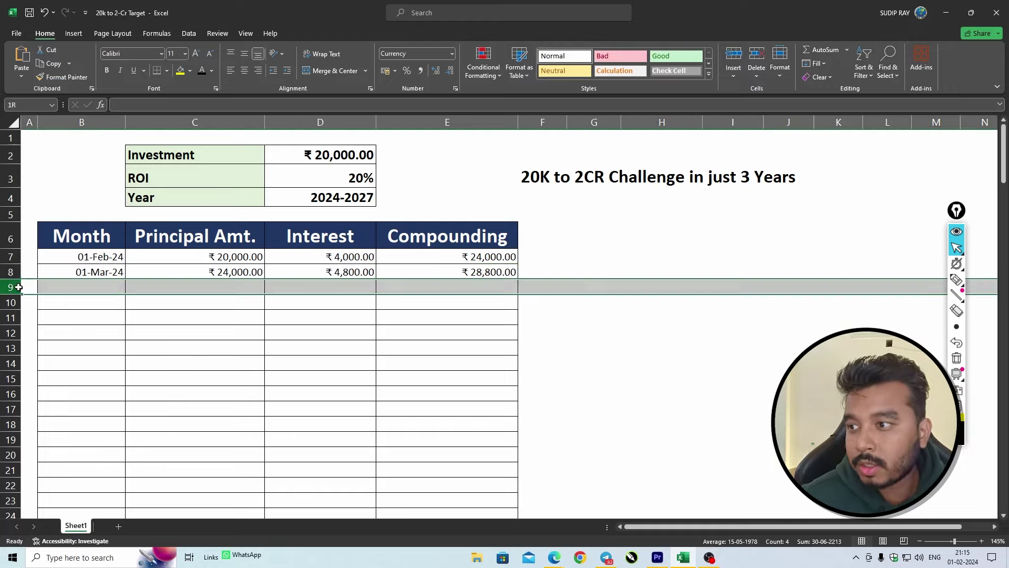
key(ctrl+d)
click(594, 332)
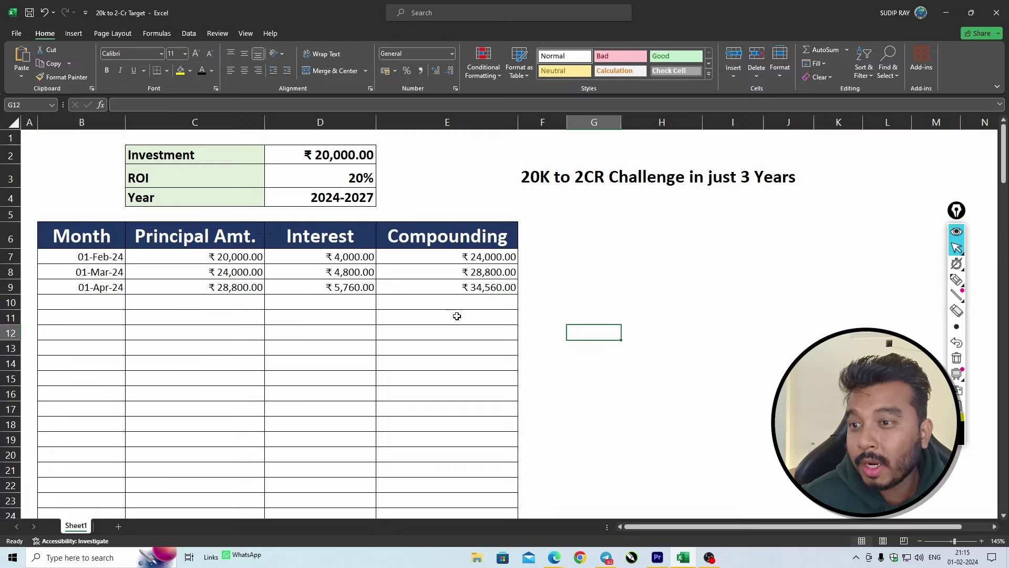
click(323, 287)
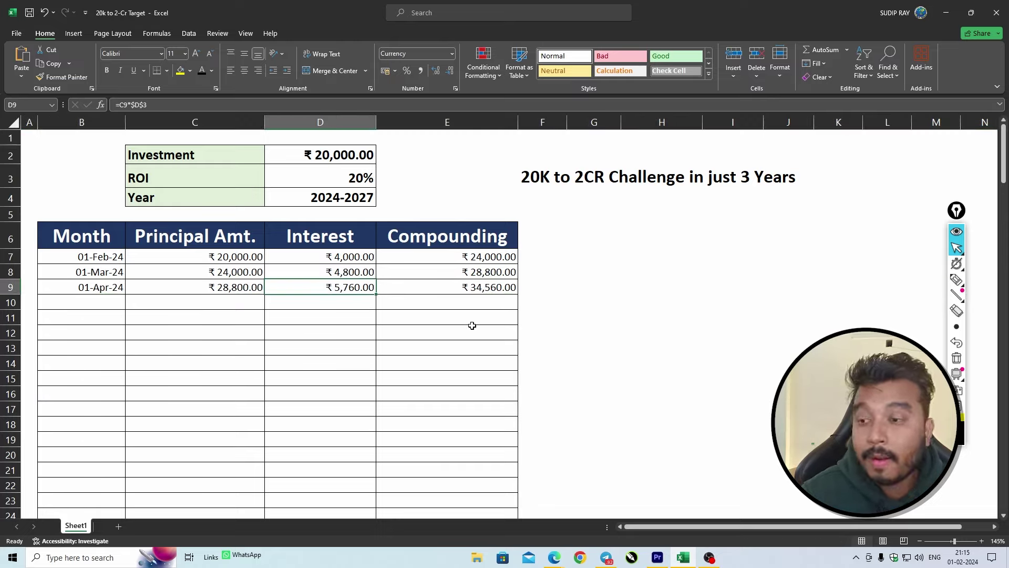
click(503, 286)
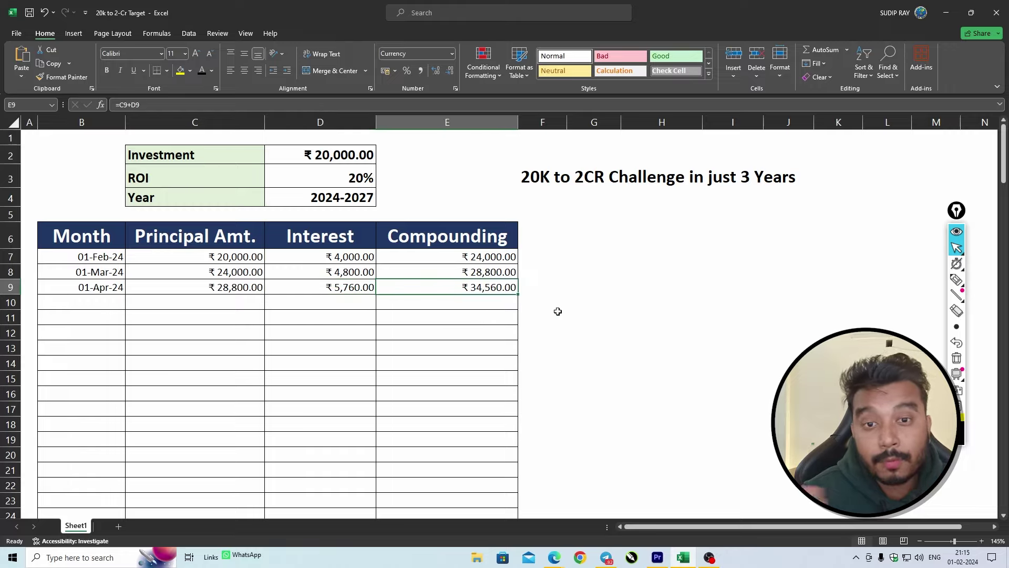
Reveal the hidden values in row 10 with a black font colour and compare its Compounding cell with the starting principal in C7.
click(8, 303)
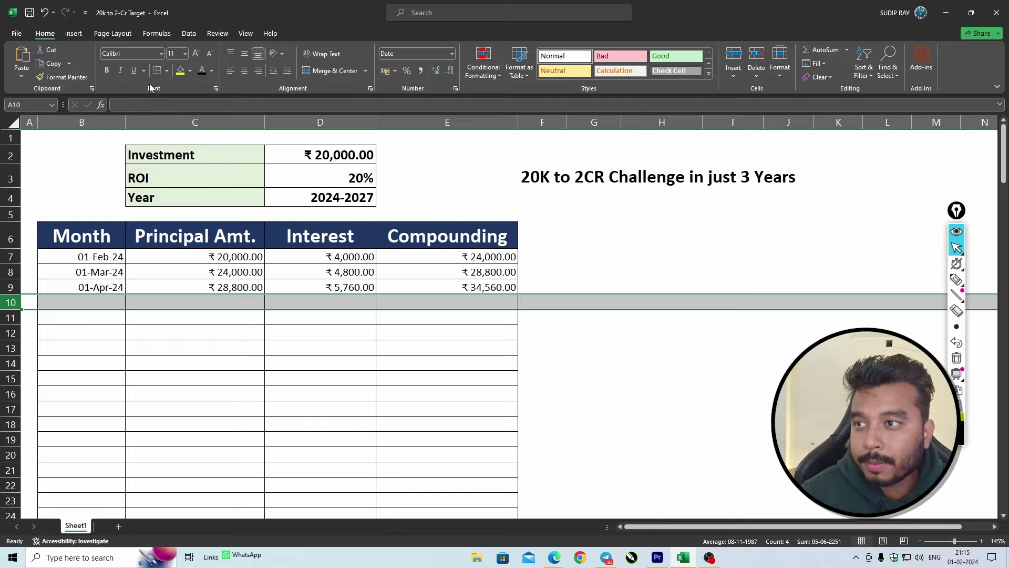
key(ctrl+d)
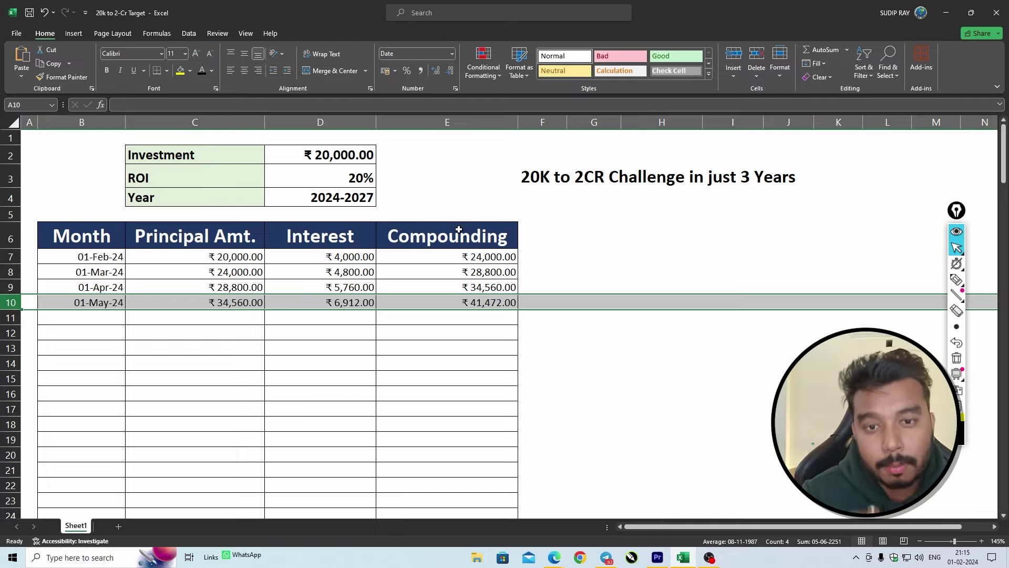
click(343, 303)
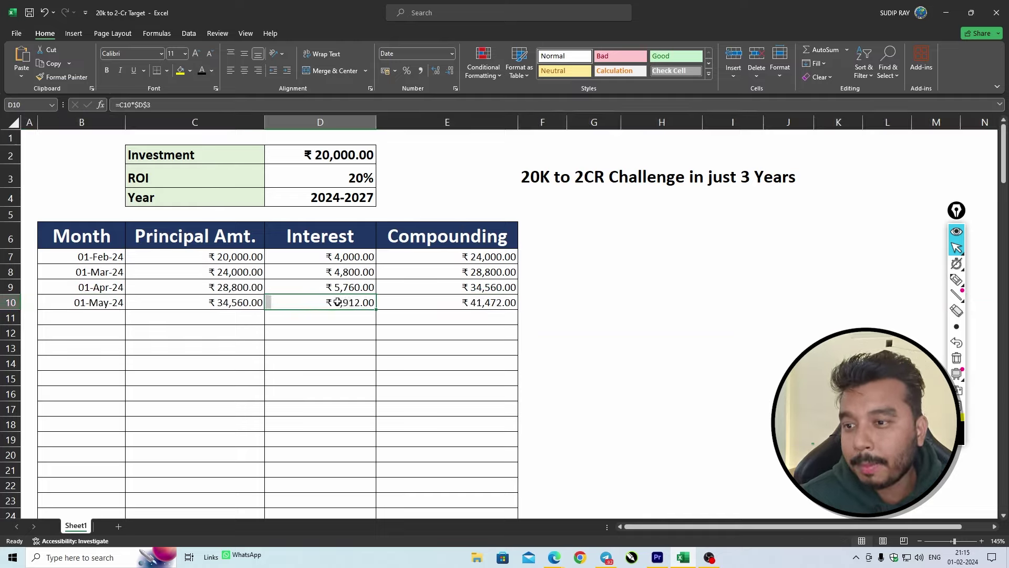
drag(167, 248, 489, 305)
click(581, 327)
click(470, 308)
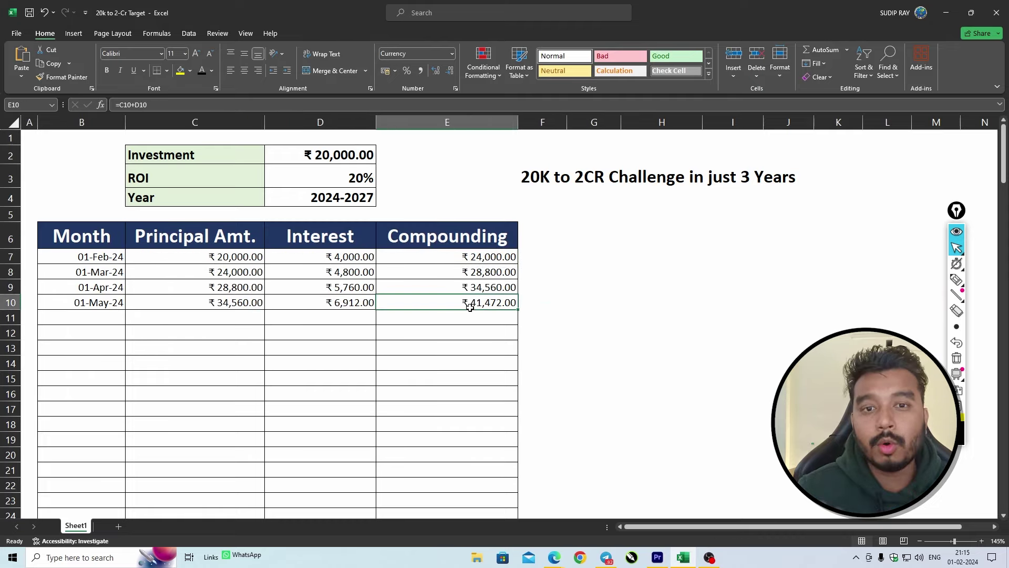
click(228, 257)
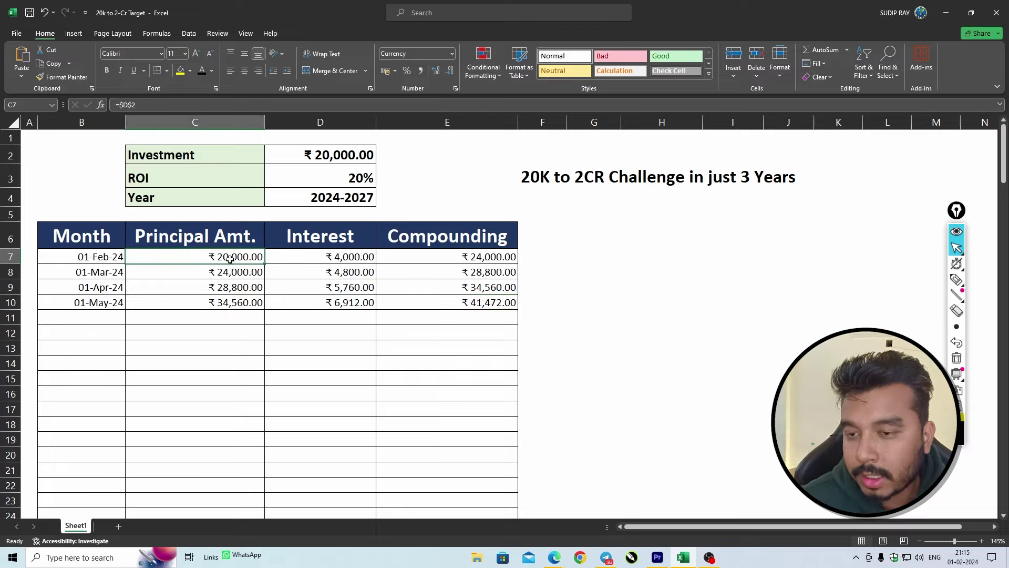
click(475, 302)
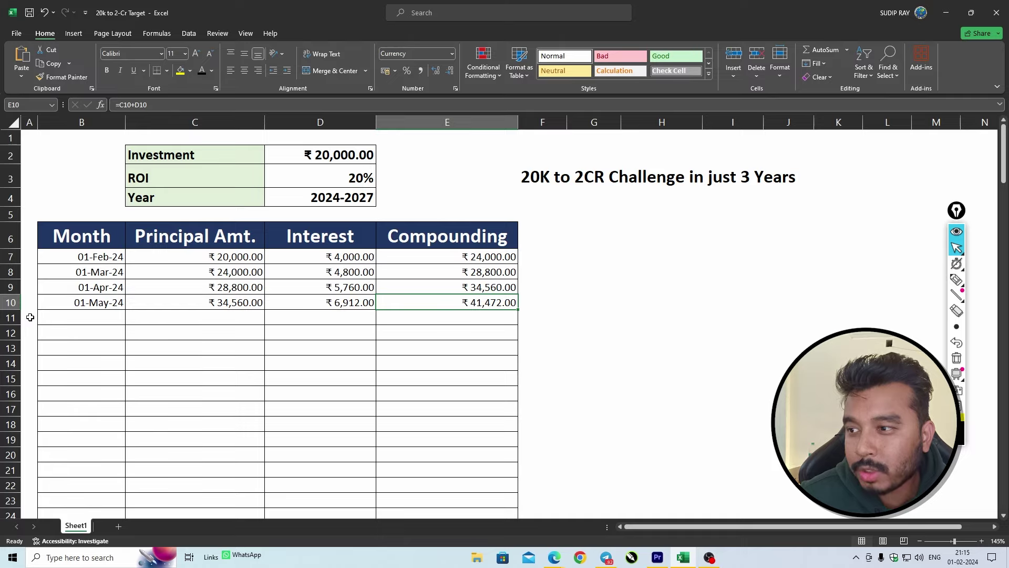
Reveal the hidden values in A11:F13 and A14:E22 by setting their font colour to black.
drag(30, 317, 518, 349)
key(ctrl+v)
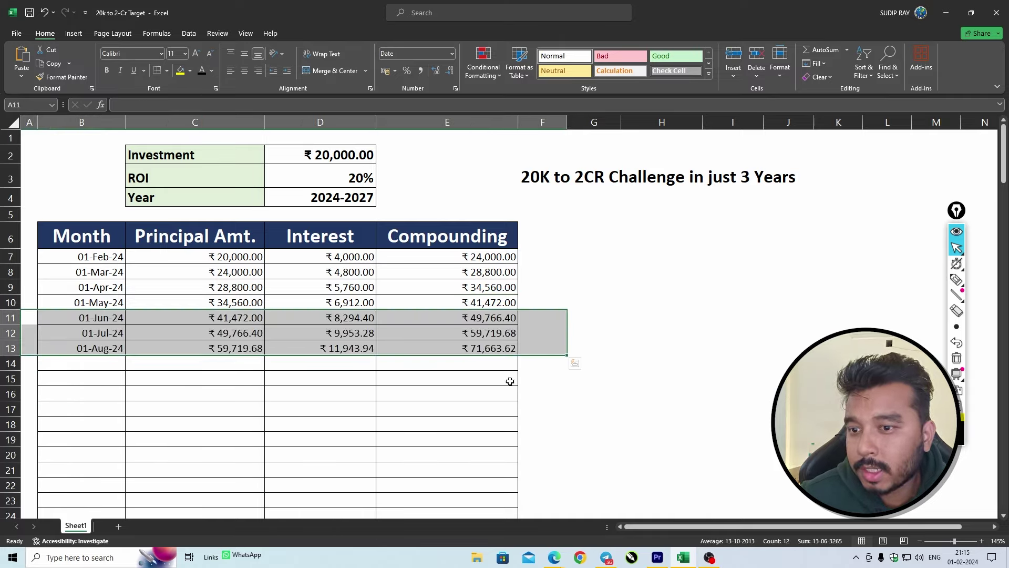
drag(29, 368, 476, 485)
key(ctrl+v)
scroll(563, 285, down, 3)
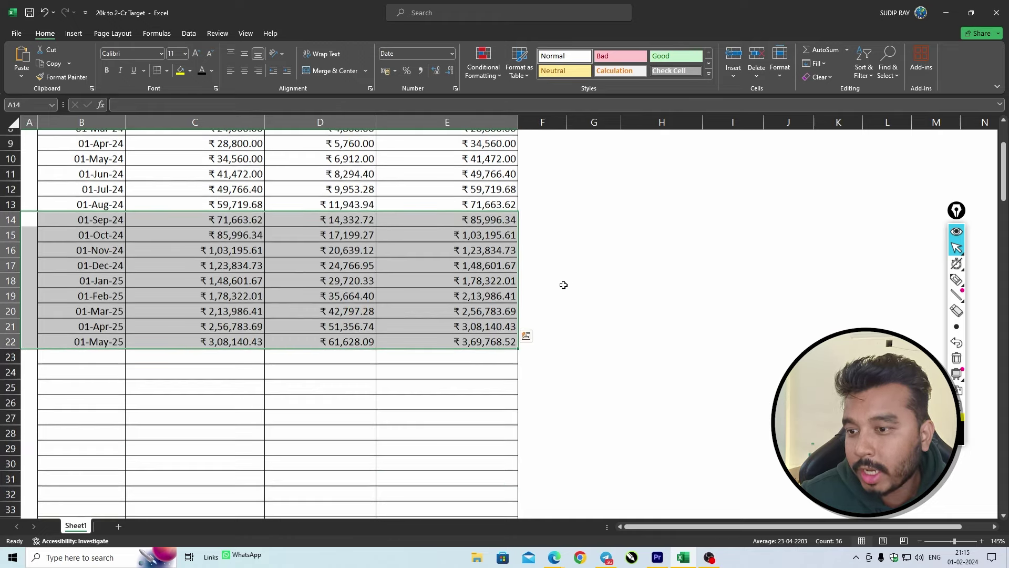
Reveal the hidden values in A23:F27 by setting their font colour to black.
scroll(563, 285, down, 1)
drag(31, 335, 542, 397)
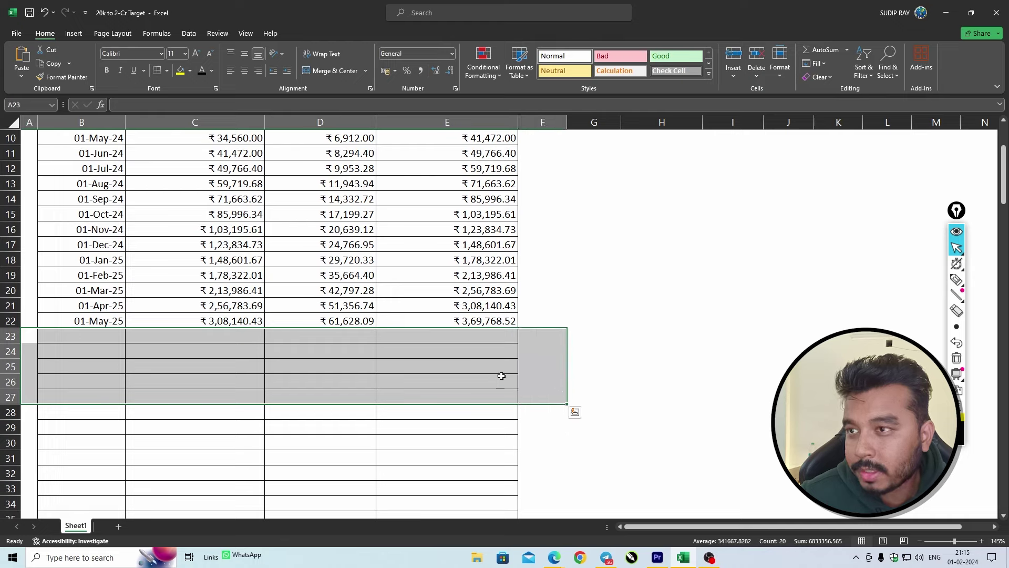
text(01-Jun-25	₹ 3,69,768.52	₹ 73,953.70	₹ 4,43,722.22 01-Jul-25	₹ 4,43,722.22	₹ 88,744.44	₹ 5,32,466.67 01-Aug-25	₹ 5,32,466.67	₹ 1,06,493.33	₹ 6,38,960.00 01-Sep-25	₹ 6,38,960.00	₹ 1,27,792.00	₹ 7,66,752.00 01-Oct-25	₹ 7,66,752.00	₹ 1,53,350.40	₹ 9,20,102.40)
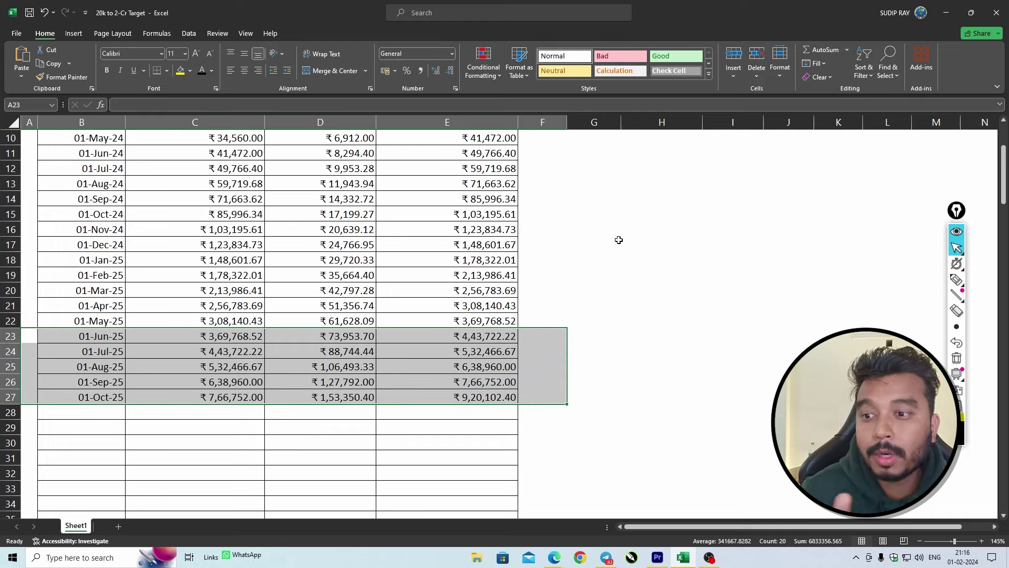
Hide the values in rows 26 and 27 again by giving A26:F27 a white font colour.
click(630, 389)
drag(30, 384, 557, 399)
click(211, 70)
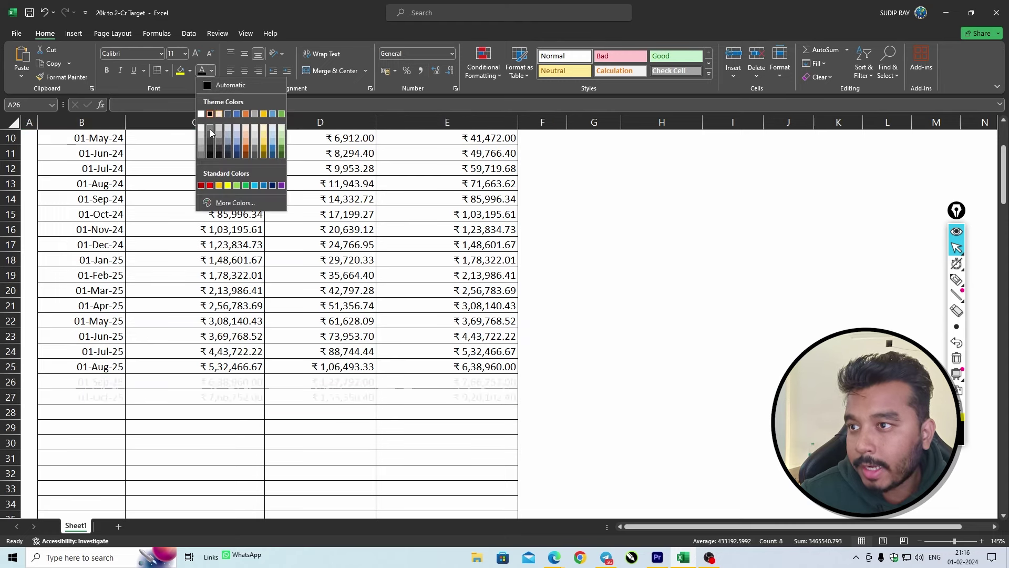
click(203, 127)
click(704, 281)
scroll(570, 312, up, 3)
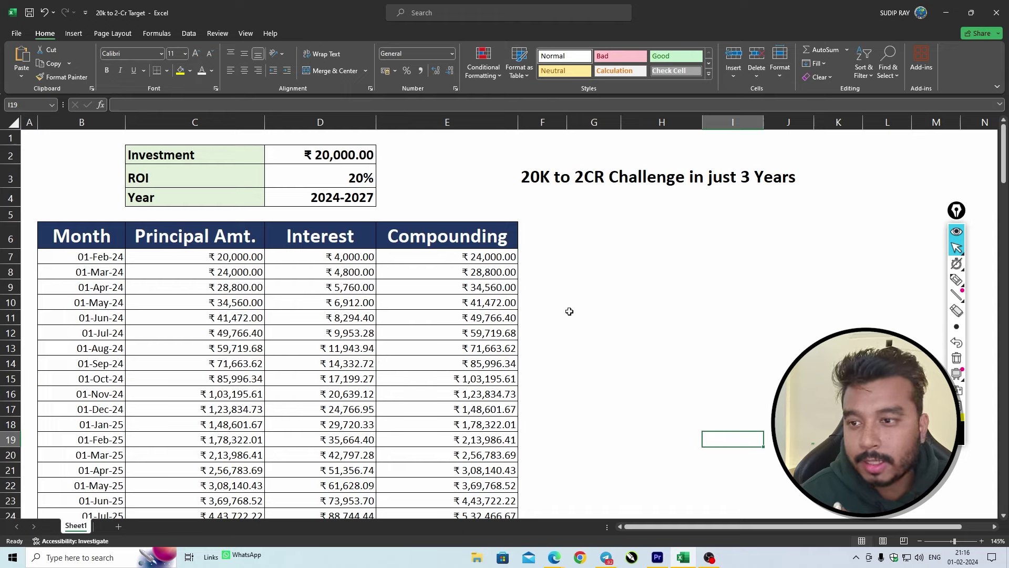
Set the ROI in D3 to 15% and review the recalculated amounts in rows 14 to 24.
click(354, 179)
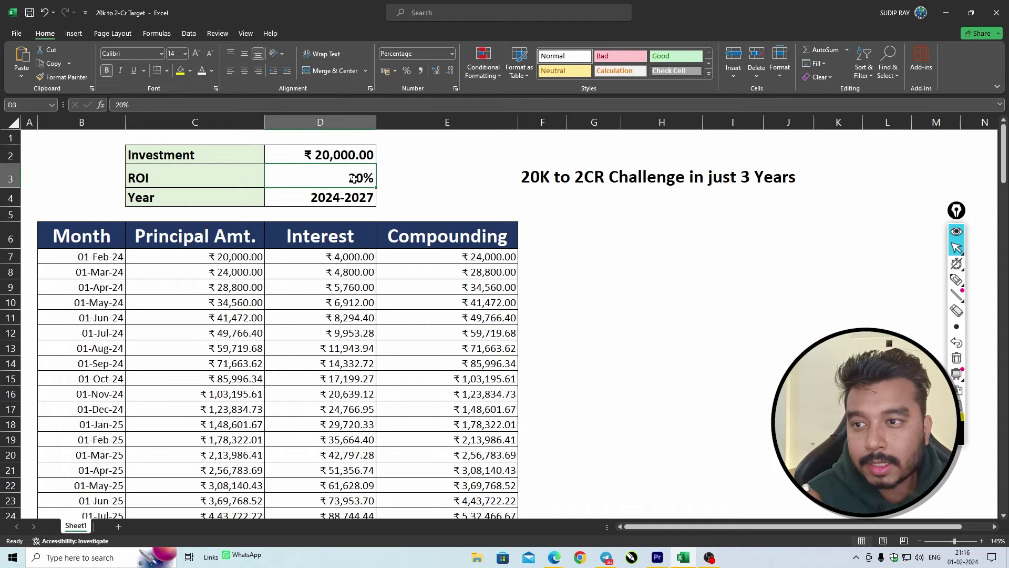
text(15)
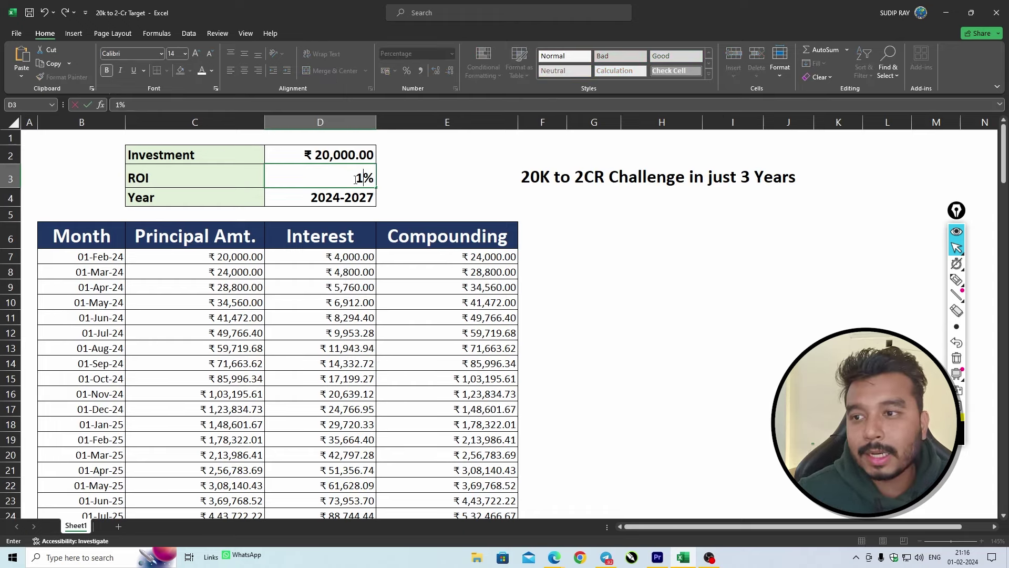
key(Return)
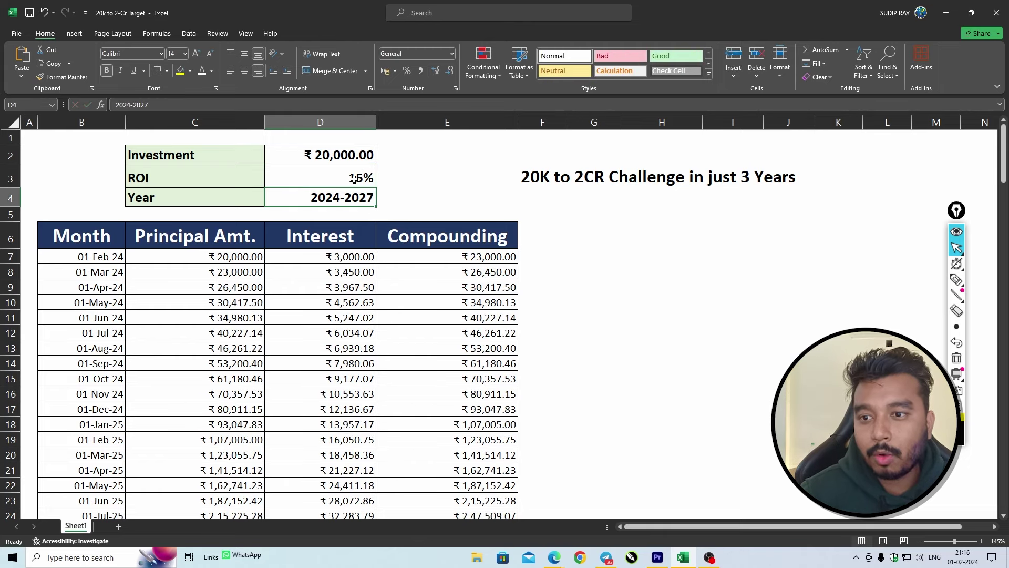
scroll(442, 255, down, 3)
drag(194, 199, 447, 351)
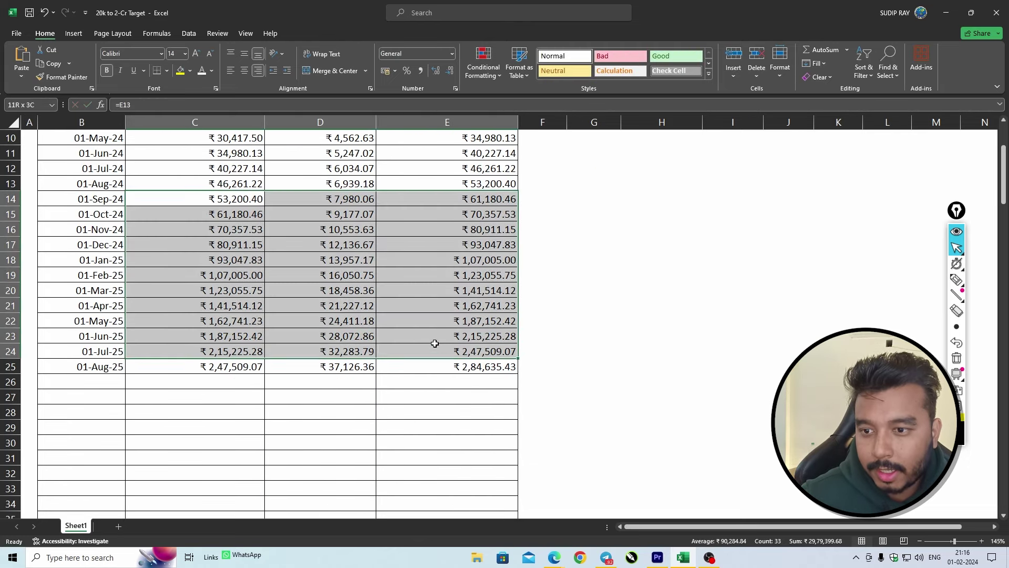
click(688, 303)
Undo the last ROI change and look over the compounding table.
key(ctrl+z)
scroll(577, 278, down, 2)
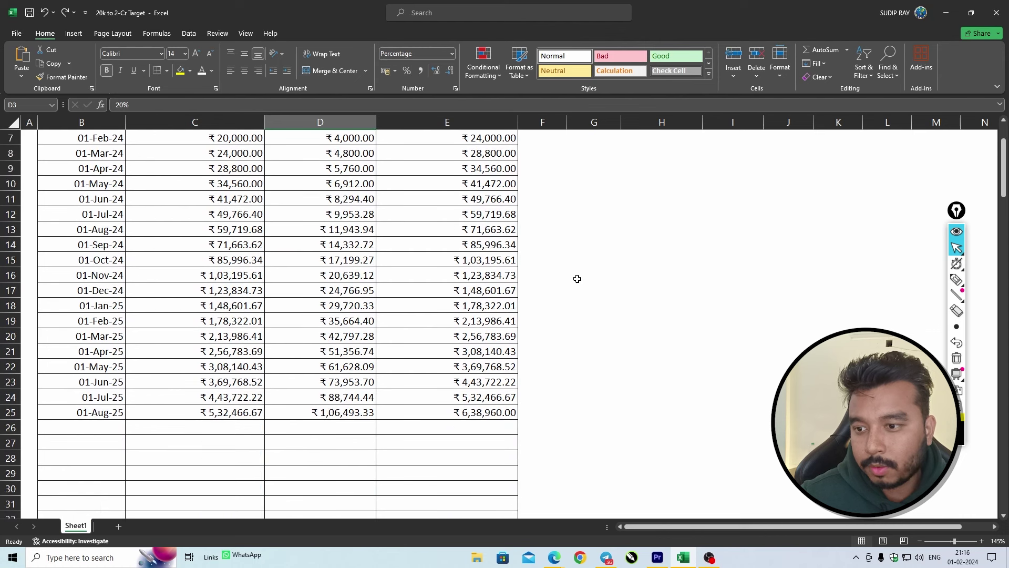
scroll(577, 278, up, 2)
Set the investment in D2 to 10000 and the ROI to 15%, and review the recalculated amounts in C7:E20.
click(338, 157)
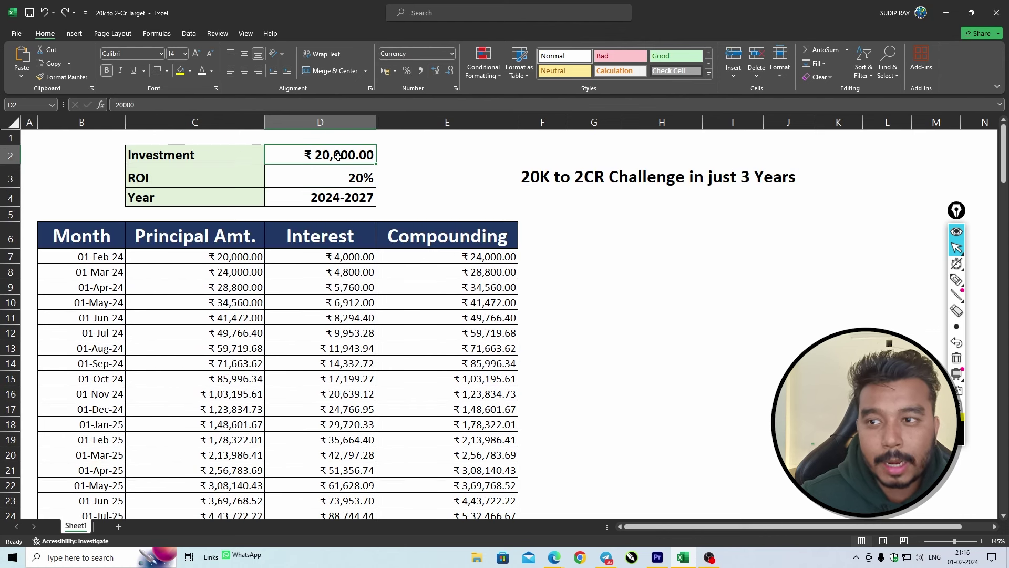
text(1)
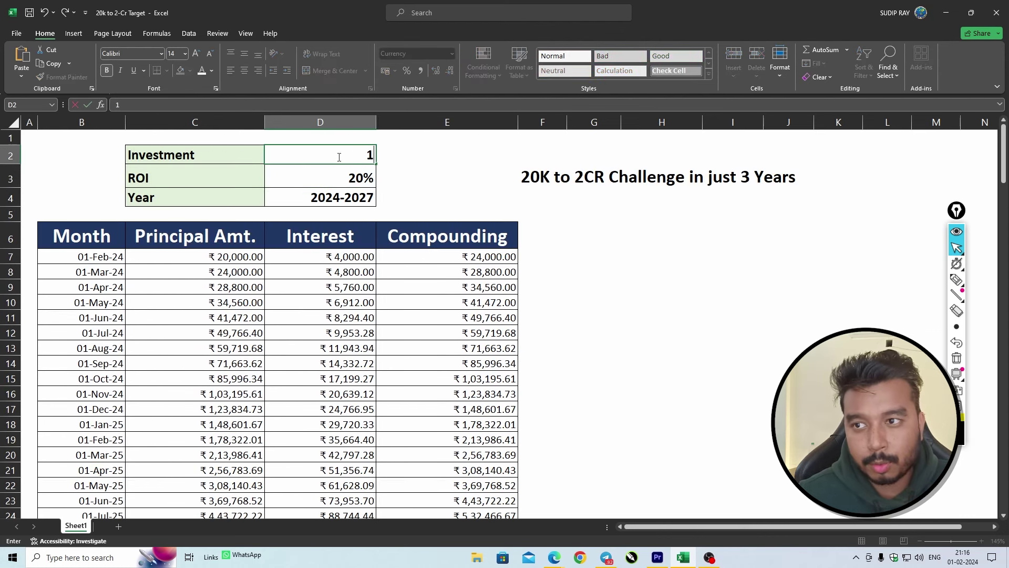
text(0000)
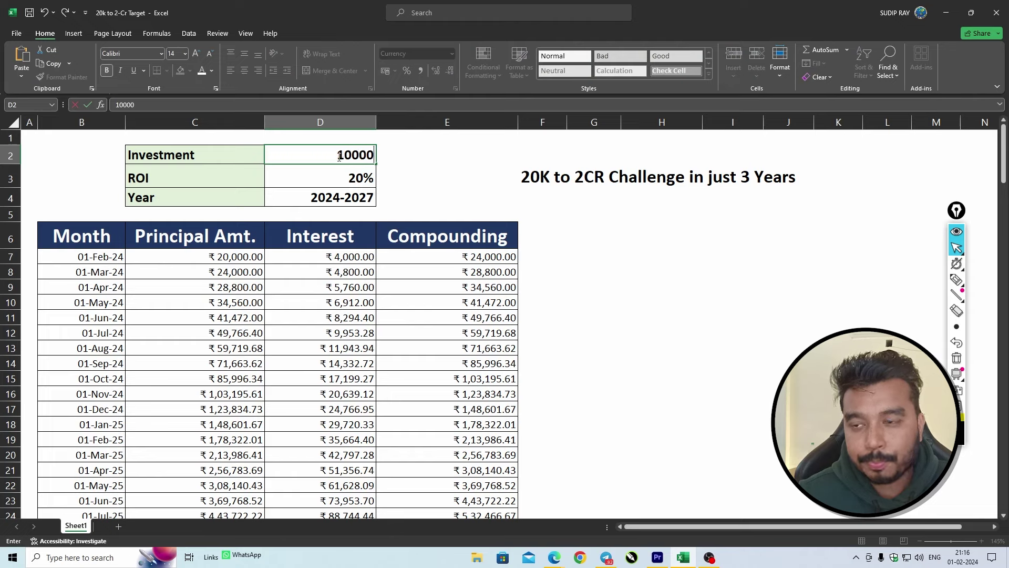
click(353, 181)
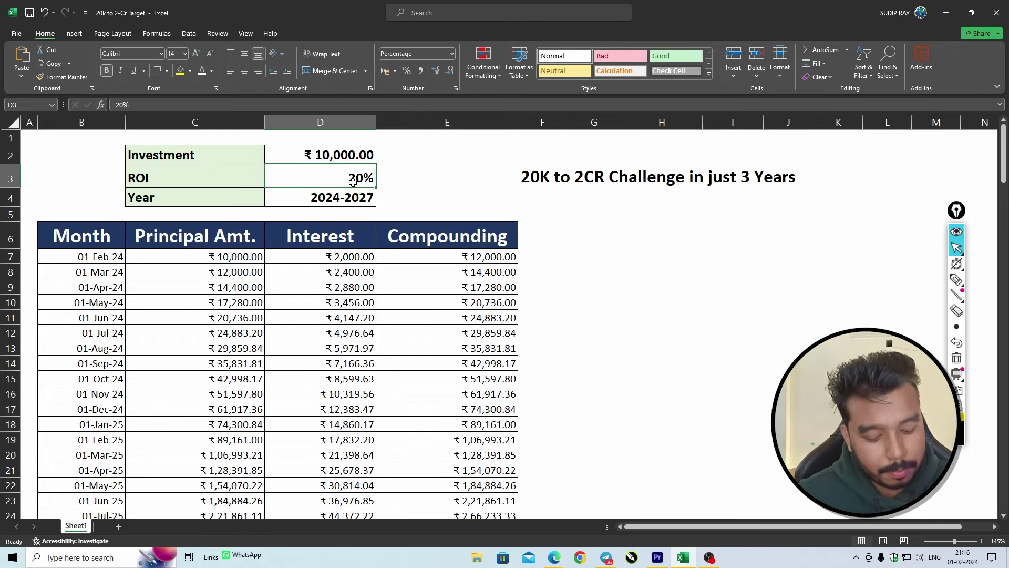
text(15)
key(Return)
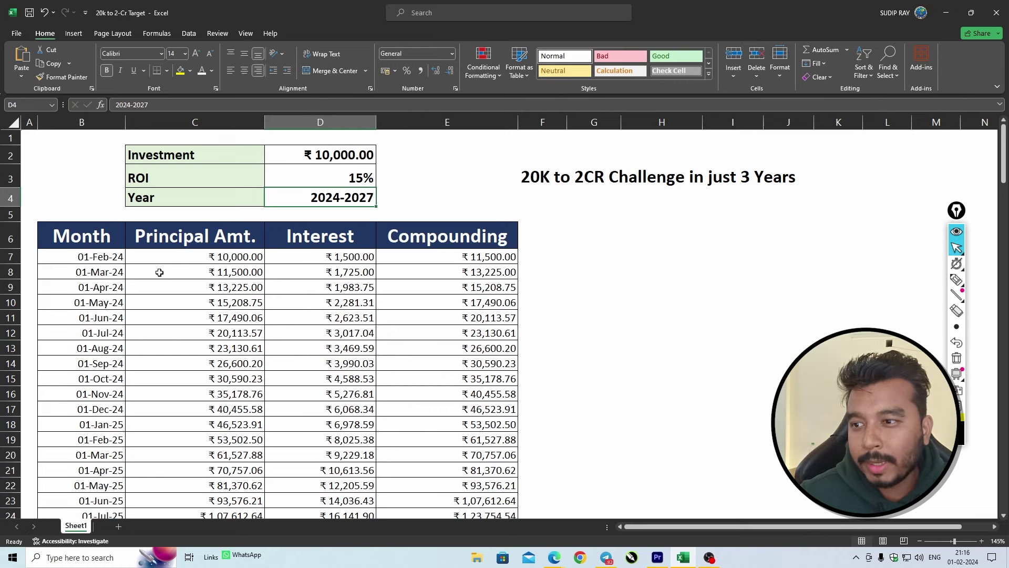
drag(159, 257, 474, 454)
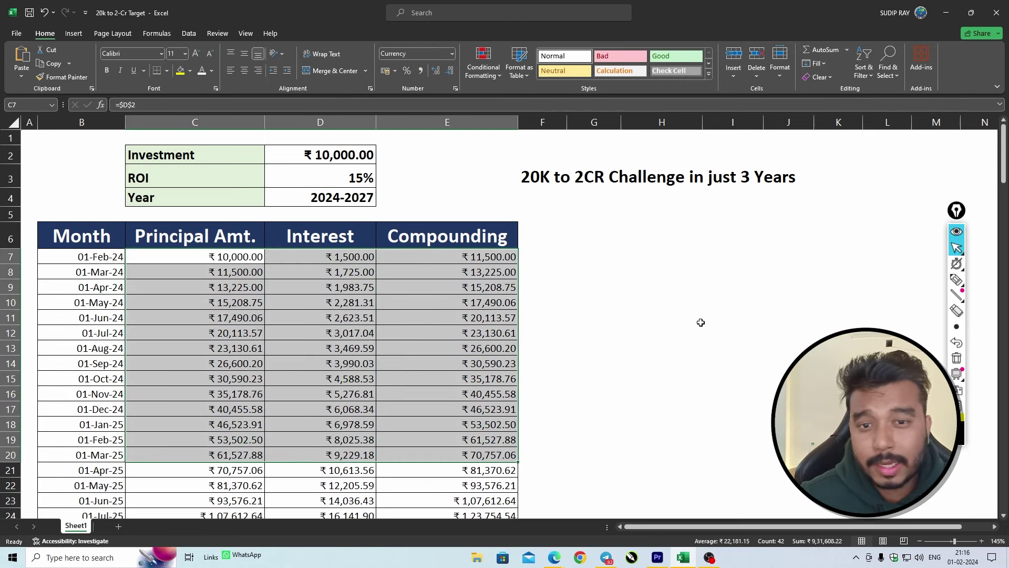
Undo the last ROI and investment changes.
key(ctrl+z)
key(ctrl+z)
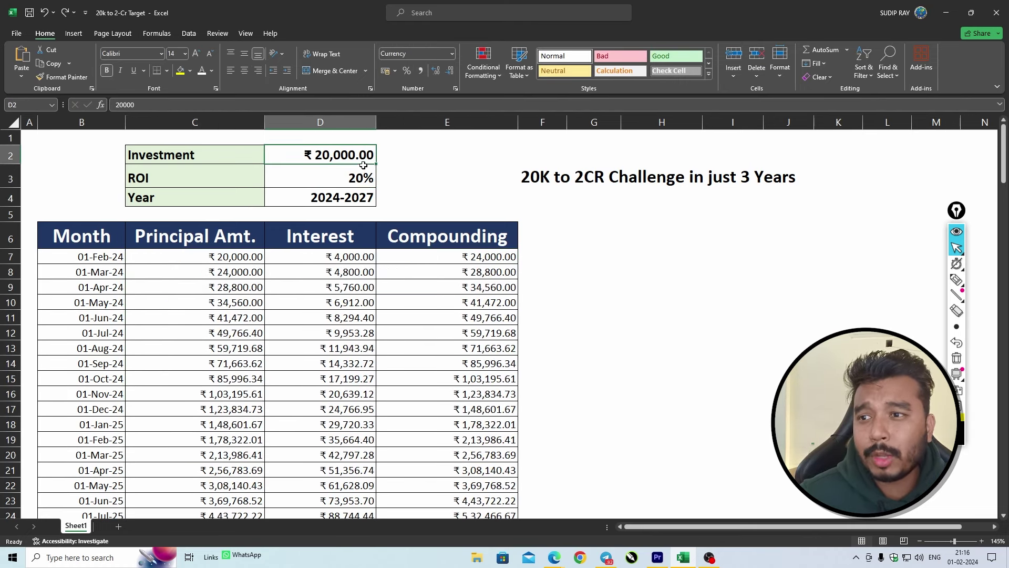
click(633, 318)
Examine the ROI in D3 and the principal and interest in the 01-Aug-25 row.
scroll(458, 311, down, 3)
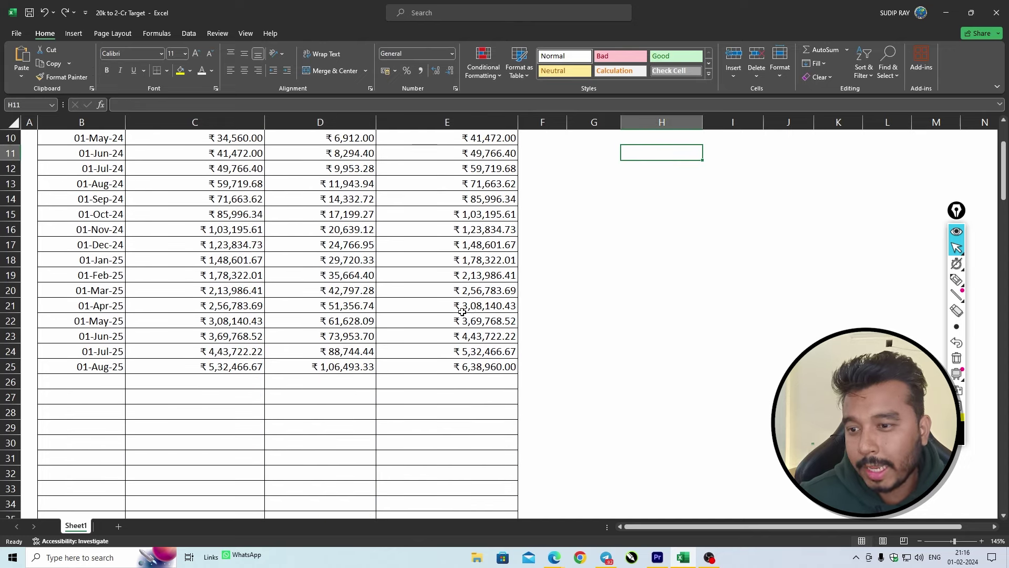
scroll(497, 317, up, 1)
scroll(497, 317, up, 3)
click(340, 179)
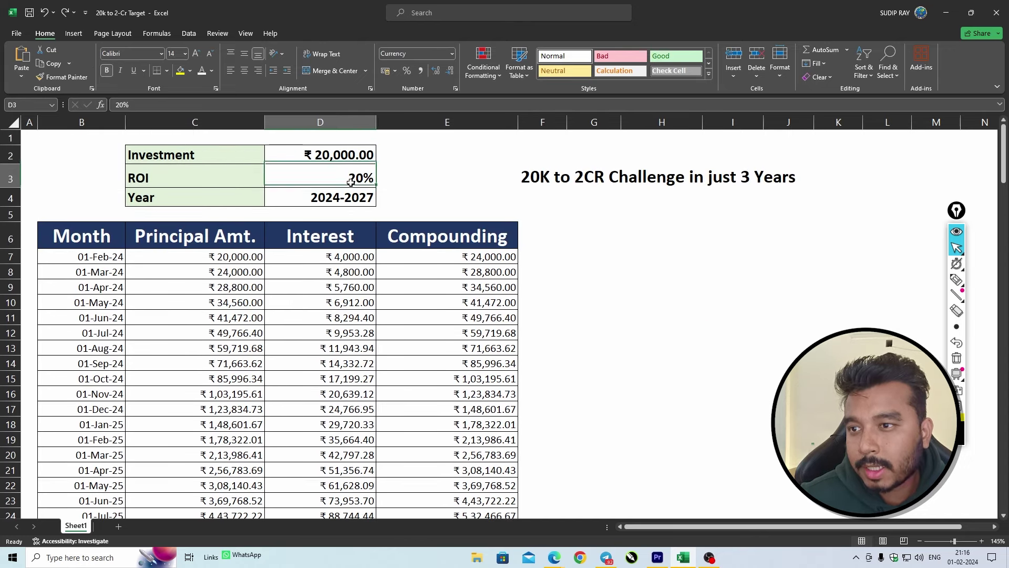
scroll(586, 275, down, 3)
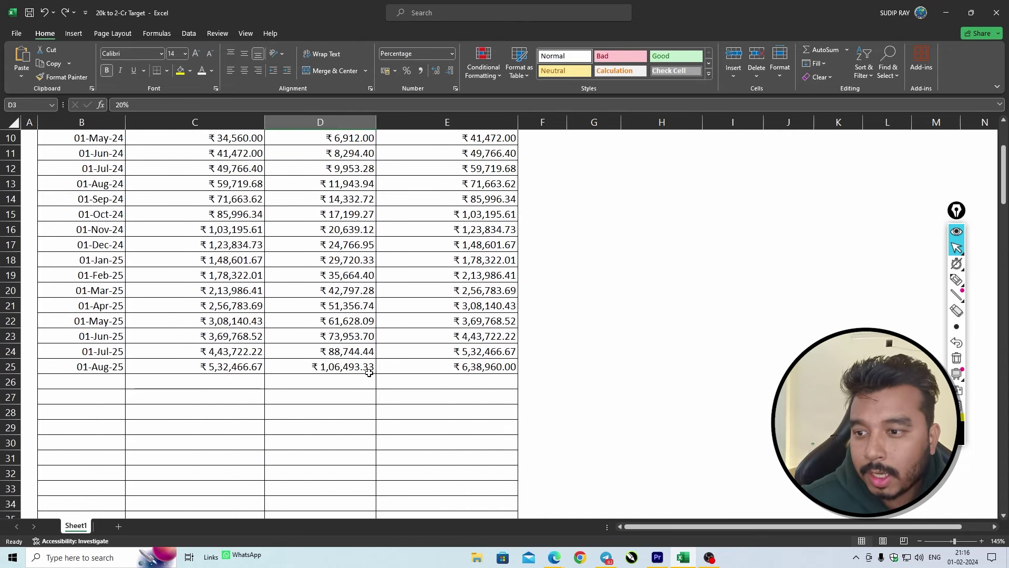
click(35, 366)
drag(35, 367, 316, 368)
click(320, 378)
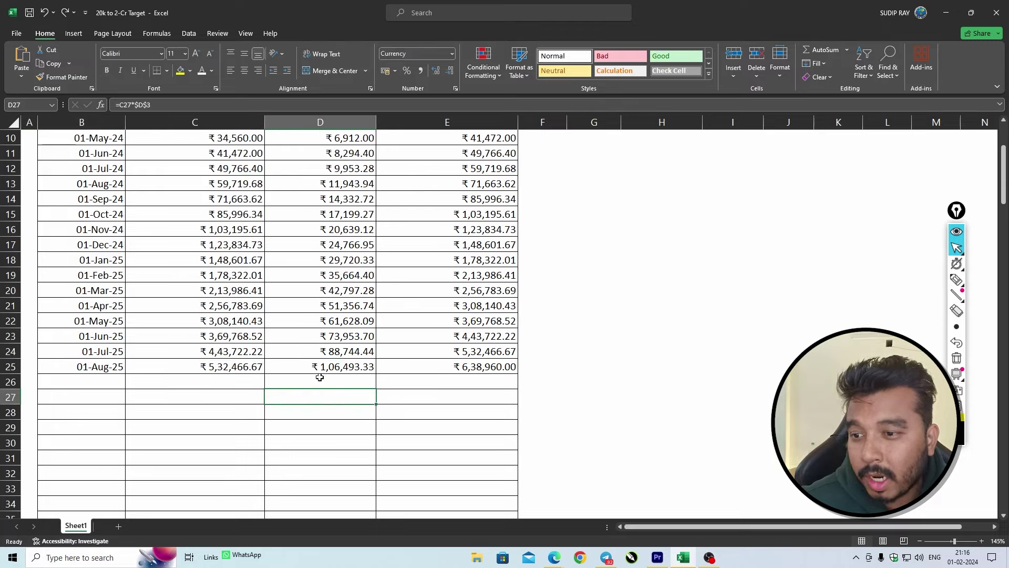
Examine the 01-Aug-25 interest in D25 and the compounding amounts in E7:E24.
click(333, 369)
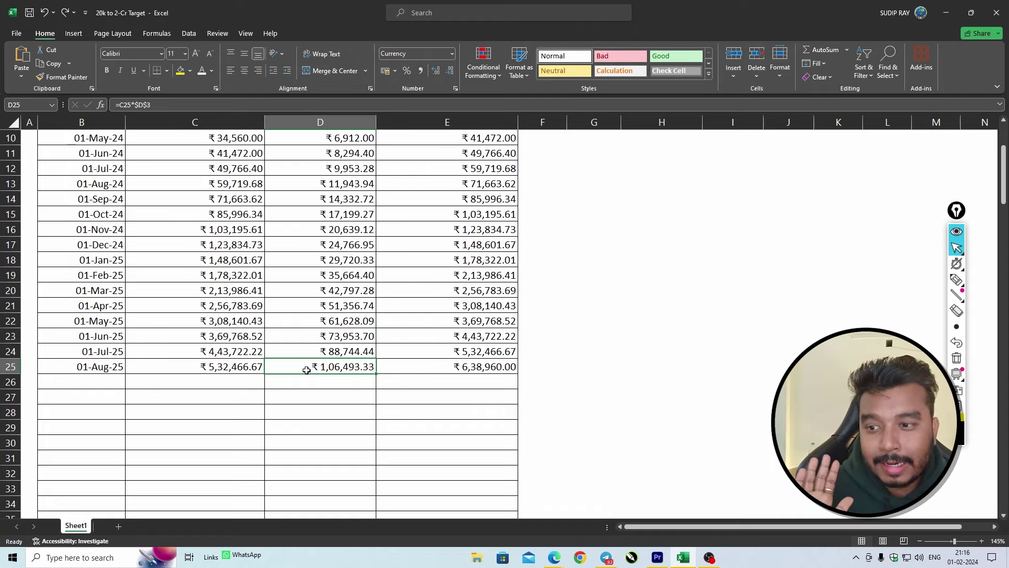
scroll(440, 315, up, 2)
drag(424, 203, 498, 458)
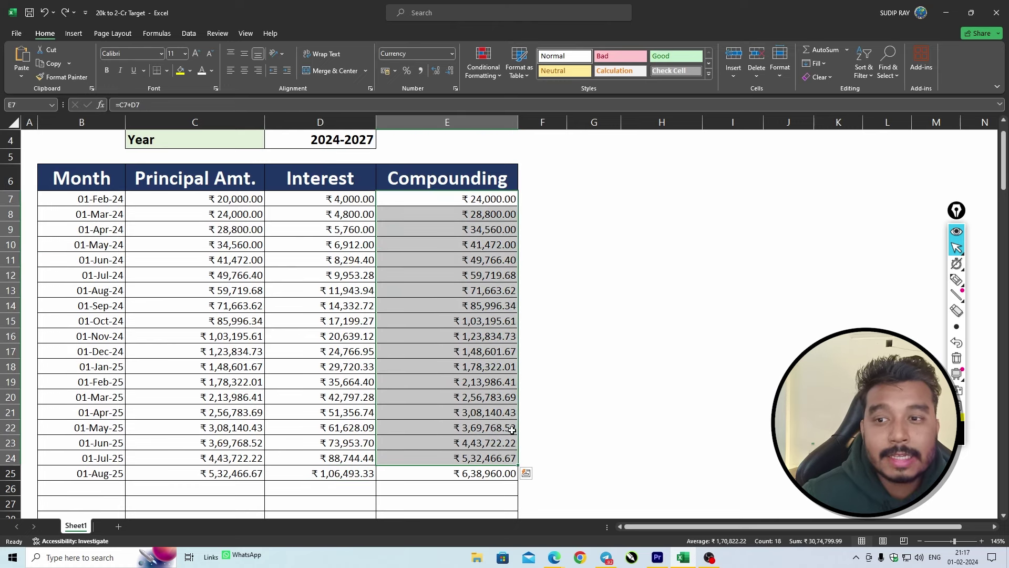
click(540, 365)
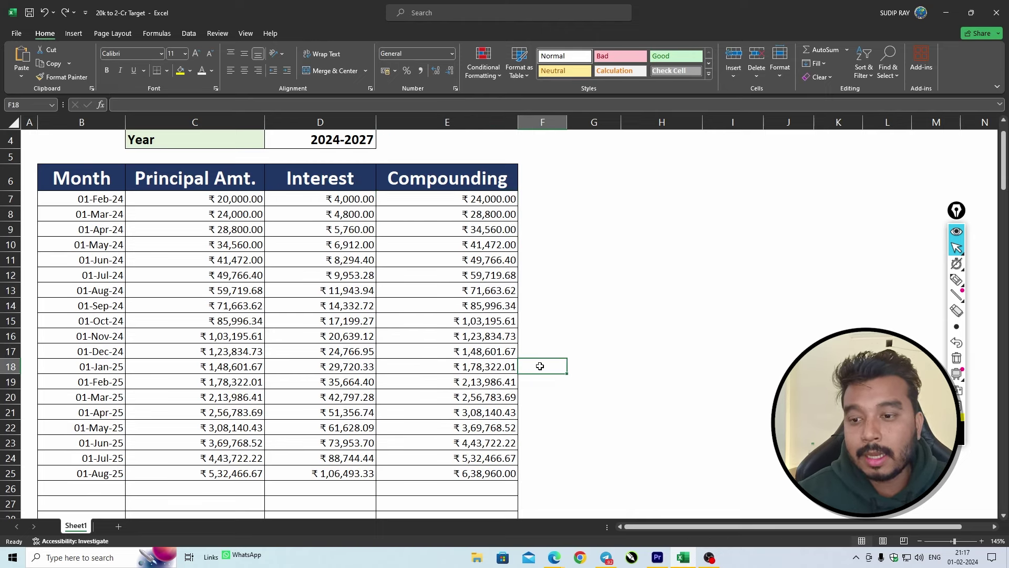
scroll(540, 365, down, 4)
click(343, 279)
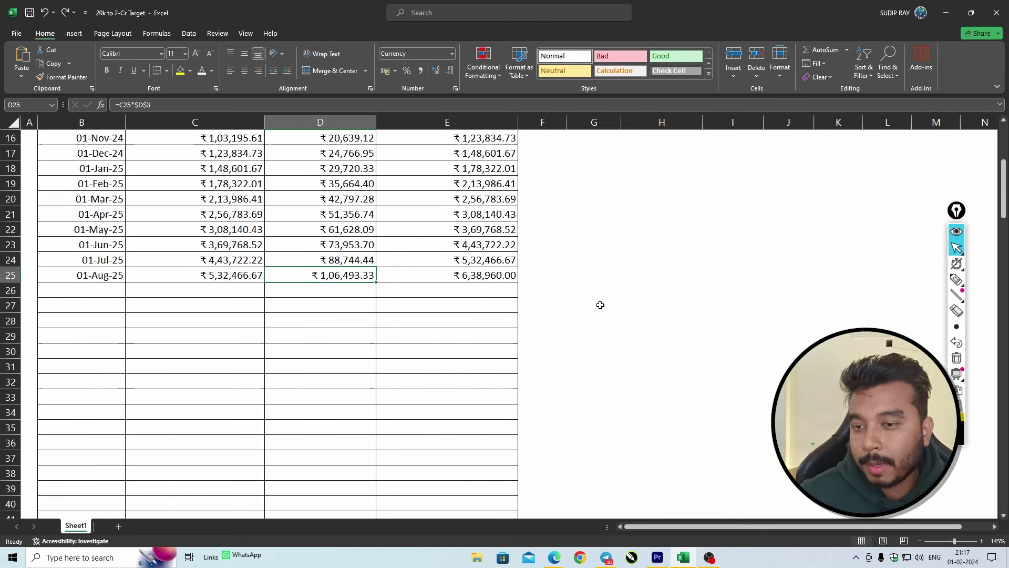
Change the font colour of the hidden entries in A26:F43 to black.
click(600, 304)
drag(34, 288, 550, 321)
click(212, 70)
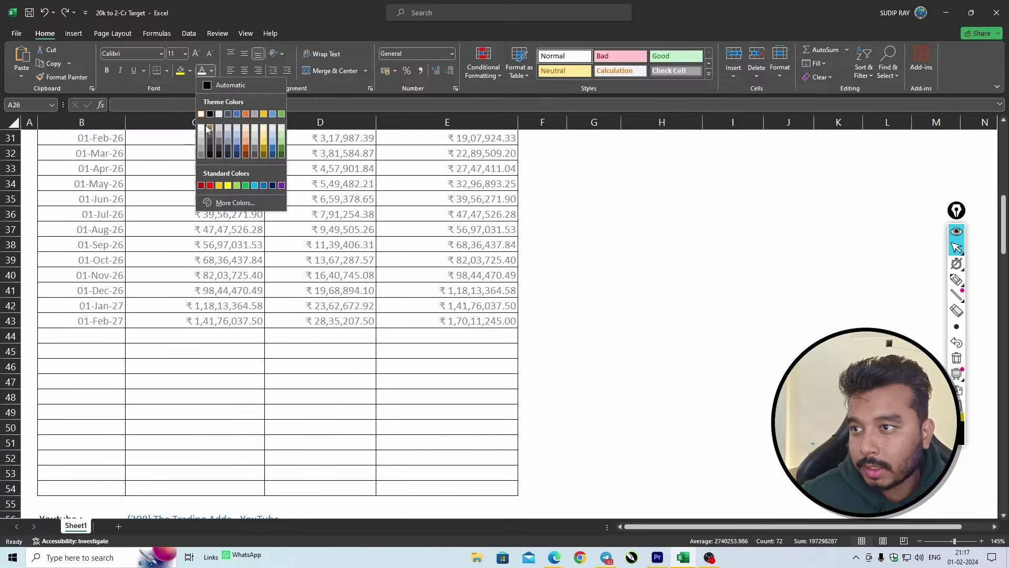
click(212, 107)
scroll(503, 273, up, 6)
click(597, 269)
Change the font colour of A44:F46 to black to reveal the months after 01-Feb-27.
scroll(602, 270, down, 4)
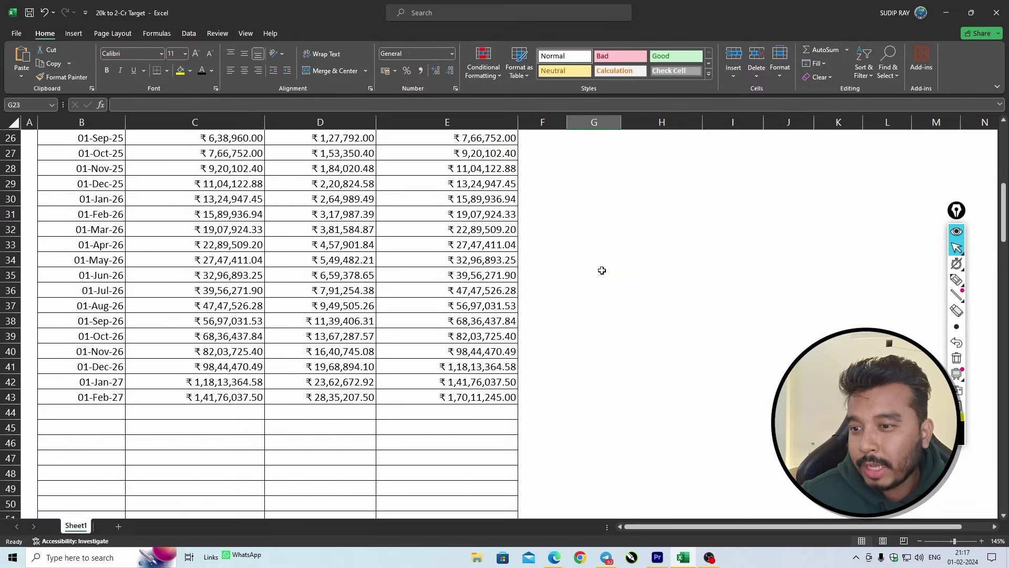
scroll(350, 429, down, 2)
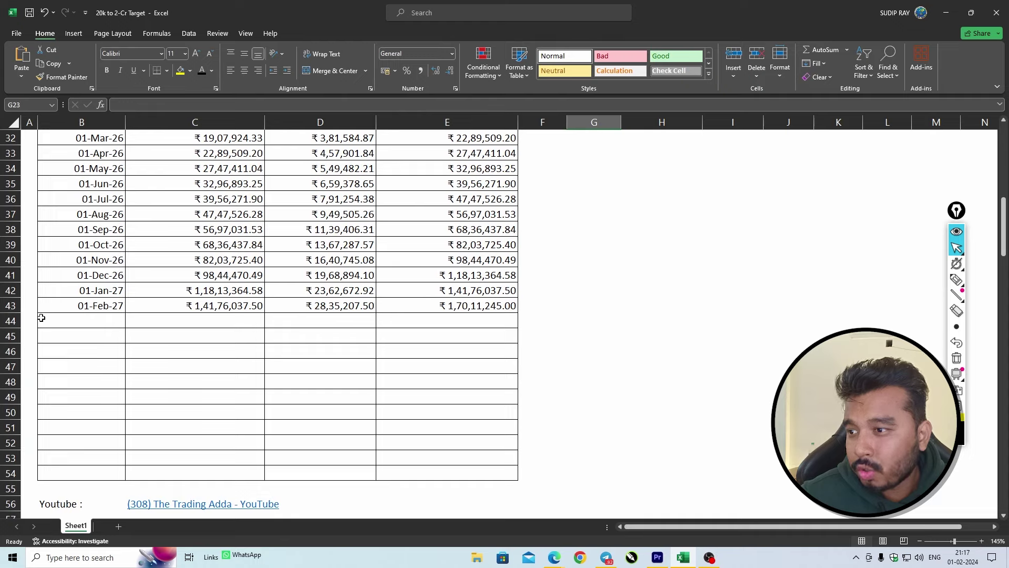
drag(41, 317, 544, 351)
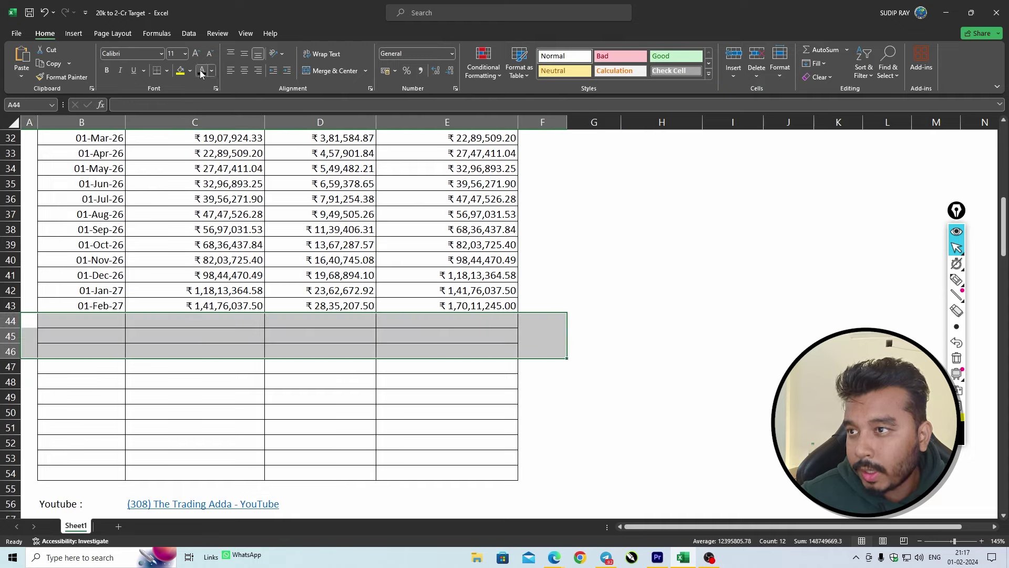
key(ctrl+d)
drag(24, 365, 442, 370)
click(600, 341)
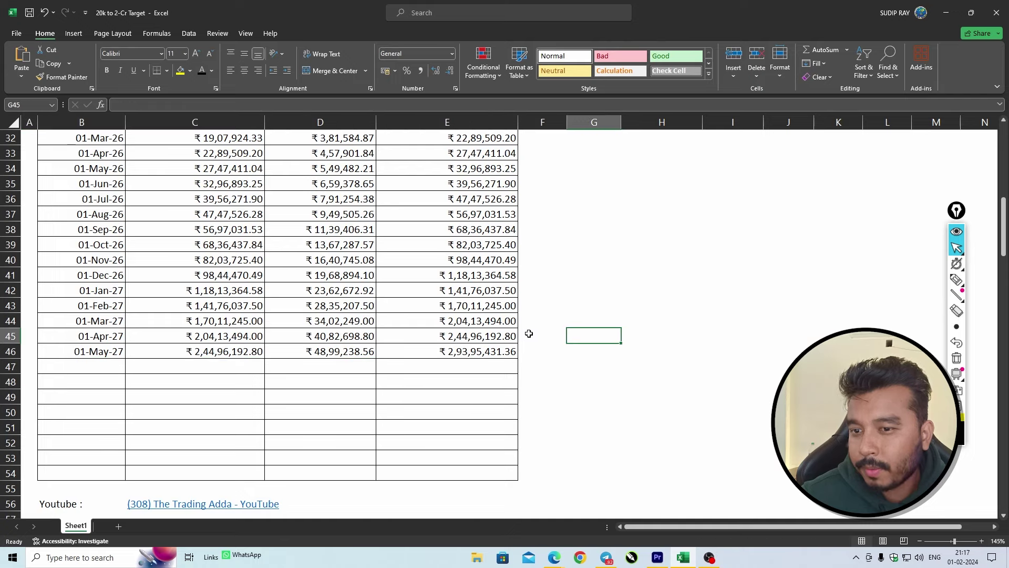
Hide the 01-Apr-27 and 01-May-27 rows by changing their font colour to white.
drag(547, 337, 84, 349)
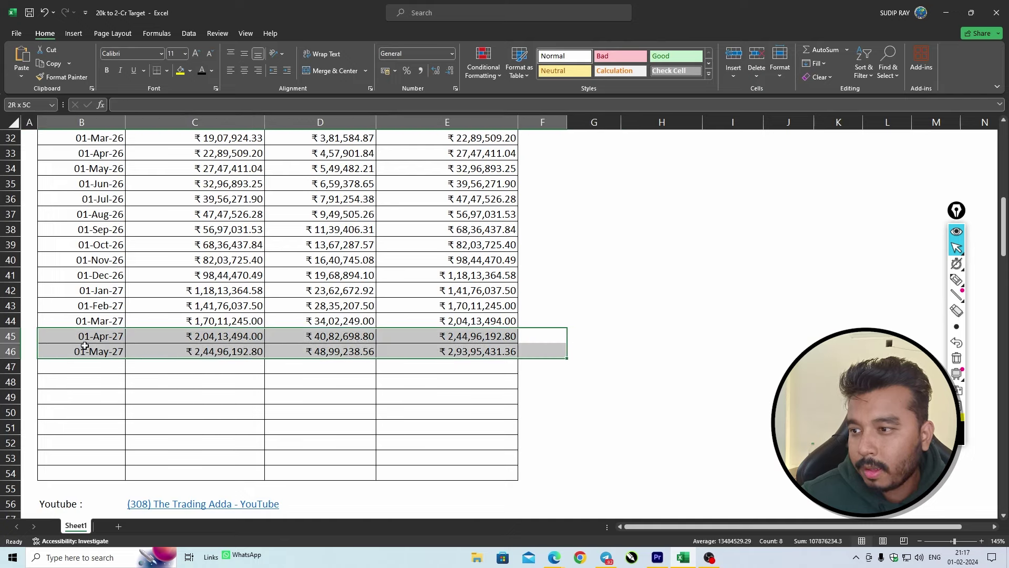
click(211, 70)
click(203, 101)
click(591, 256)
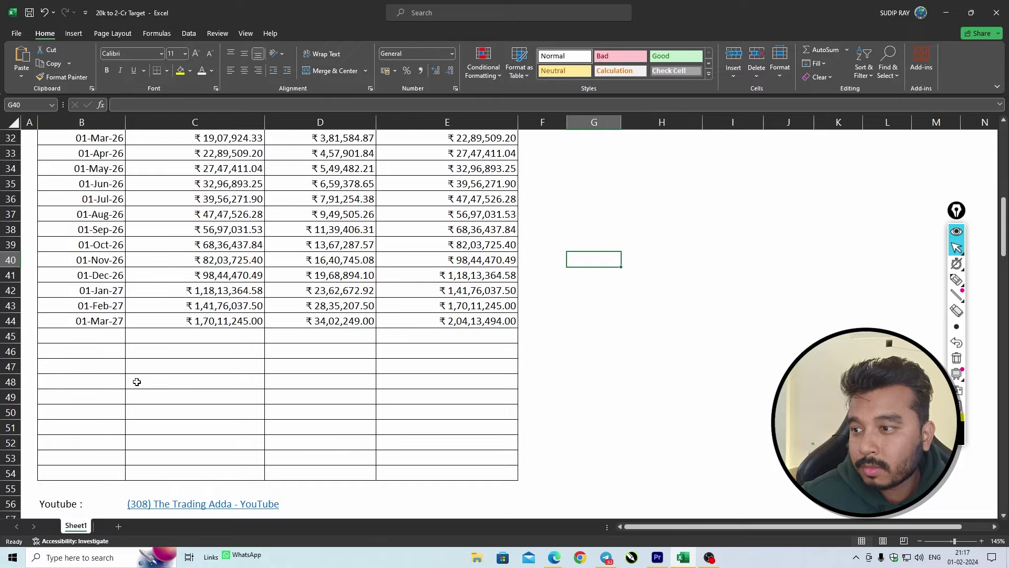
Review the starting month in B7 and the principal and compounding amounts in the 01-Mar-27 row.
scroll(89, 336, up, 10)
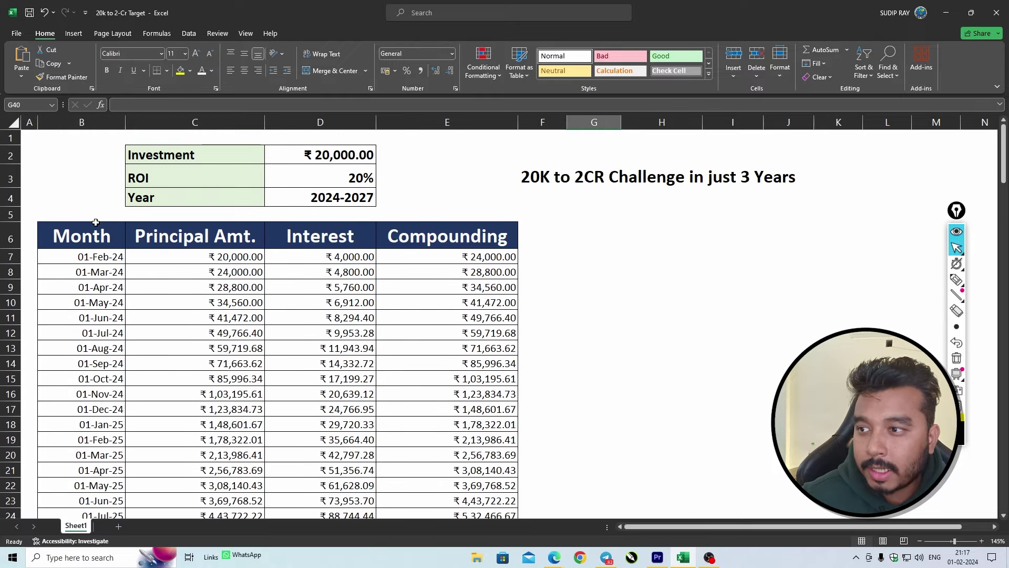
click(100, 256)
scroll(162, 286, down, 10)
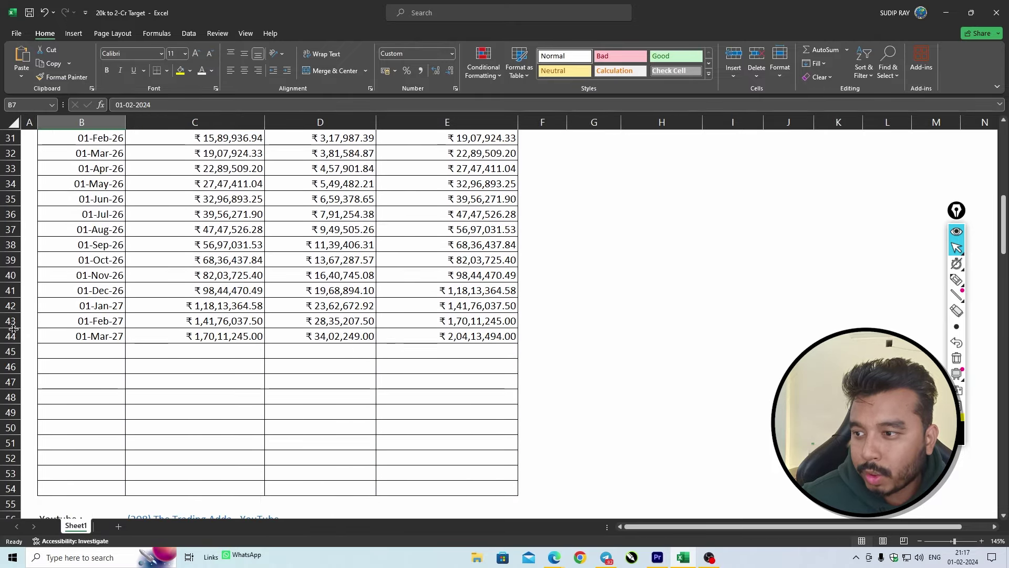
click(76, 336)
drag(77, 337, 129, 337)
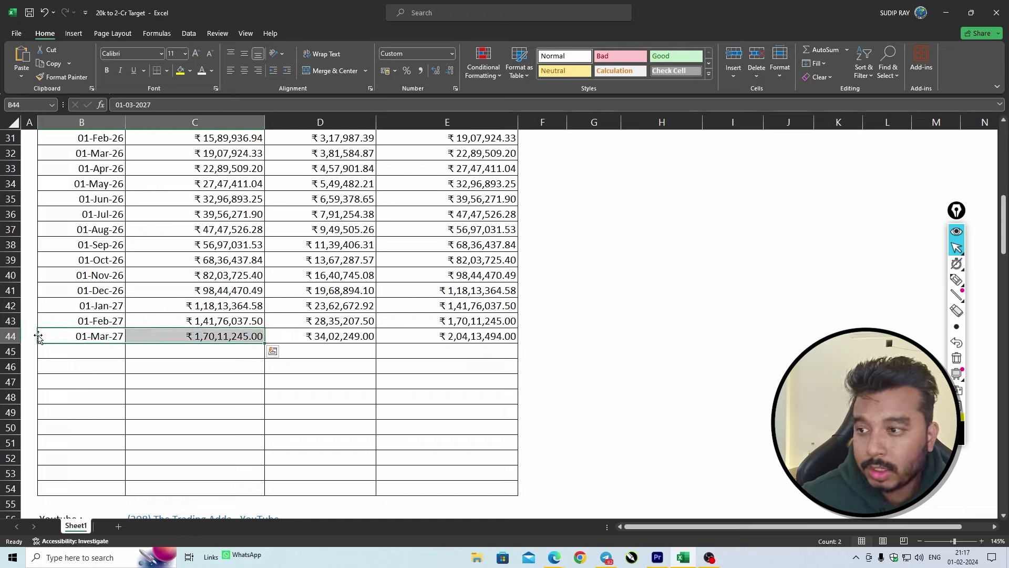
drag(31, 336, 179, 335)
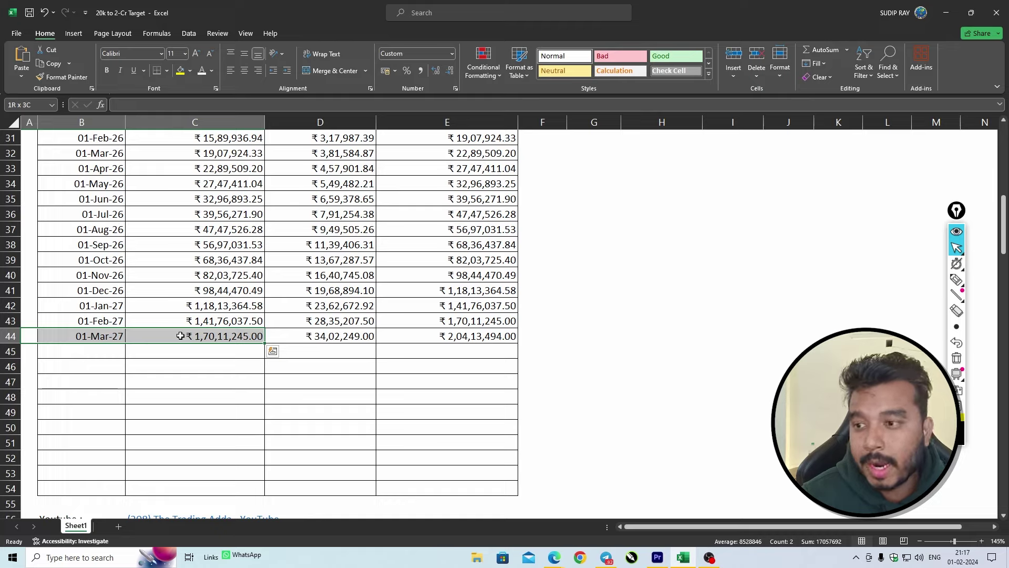
click(432, 336)
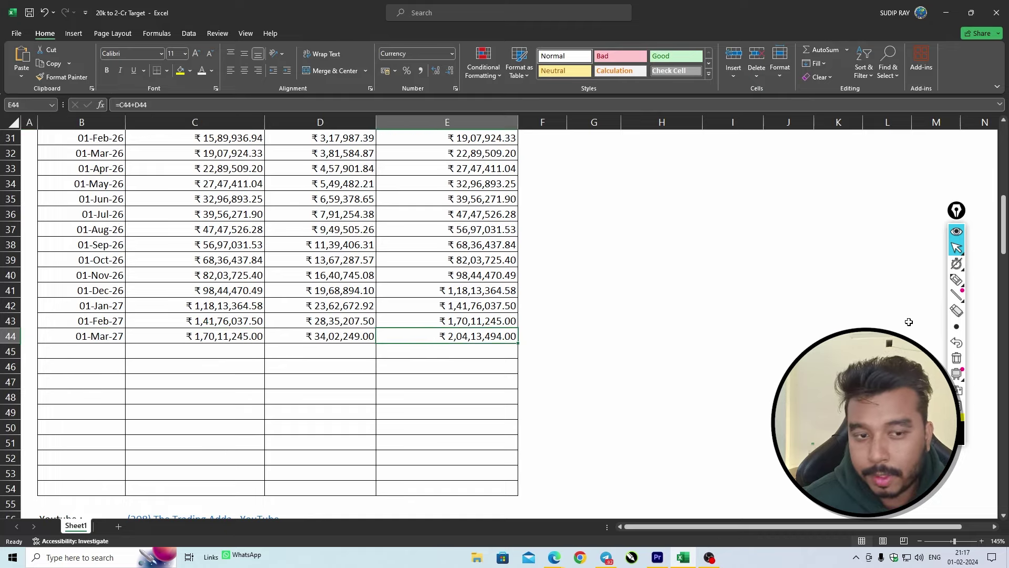
Circle the compounding amount in E44 with the annotation pen, and clear the drawing.
click(956, 282)
mouse_move(420, 348)
mouse_down()
mouse_move(536, 336)
mouse_move(431, 332)
mouse_move(434, 349)
mouse_up()
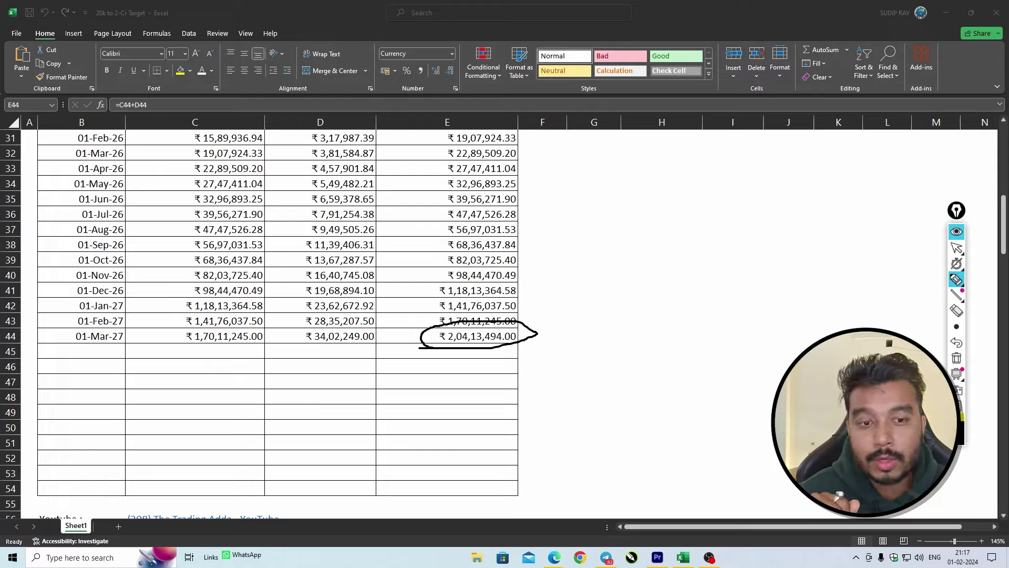
click(957, 358)
click(957, 249)
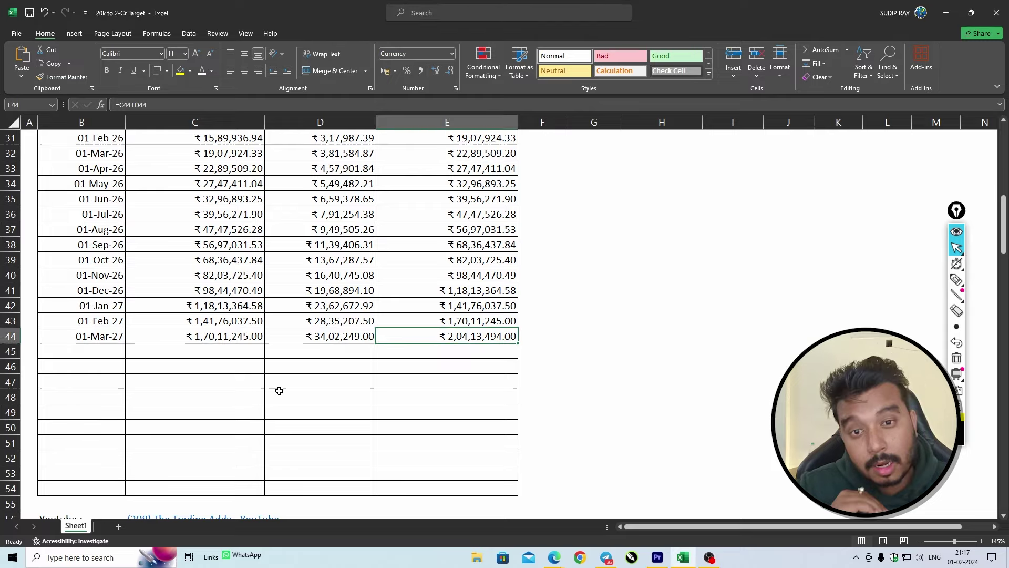
Change the font colour of the hidden rows in B45:E54 to black.
click(74, 354)
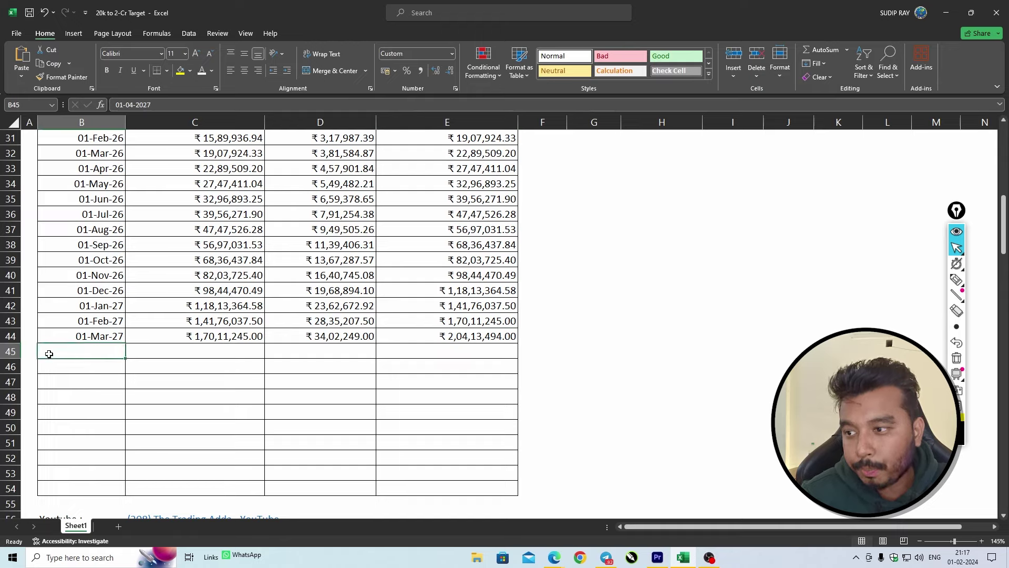
drag(48, 354, 512, 484)
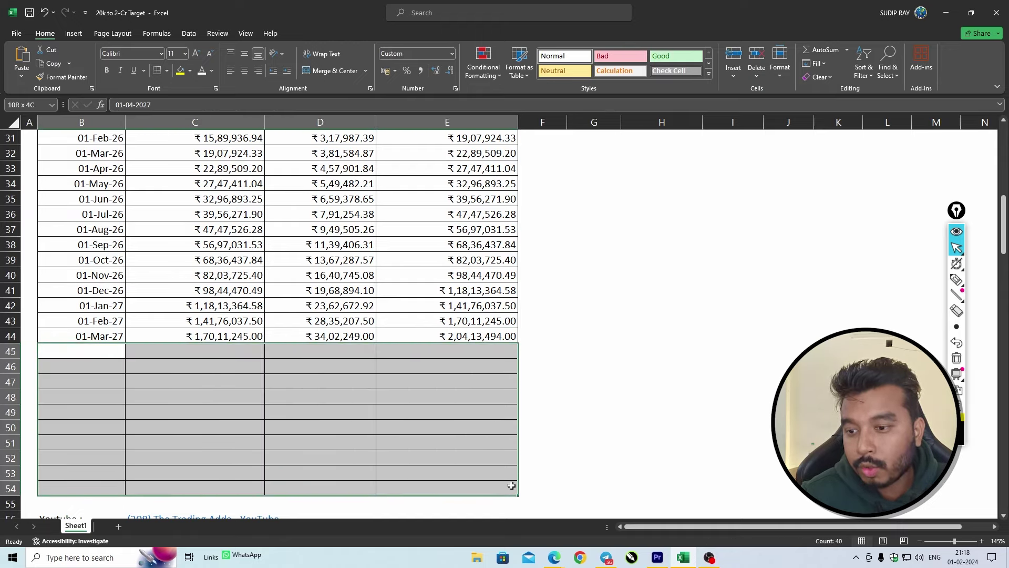
click(212, 70)
click(213, 113)
click(738, 316)
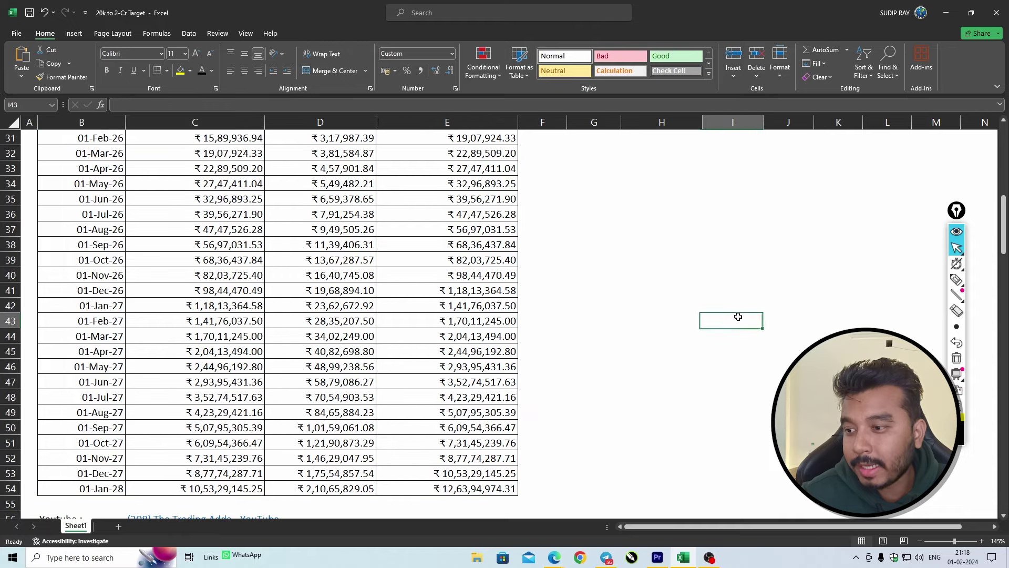
Highlight the 01-Jan-28 interest in D54 with a yellow fill.
scroll(507, 387, down, 2)
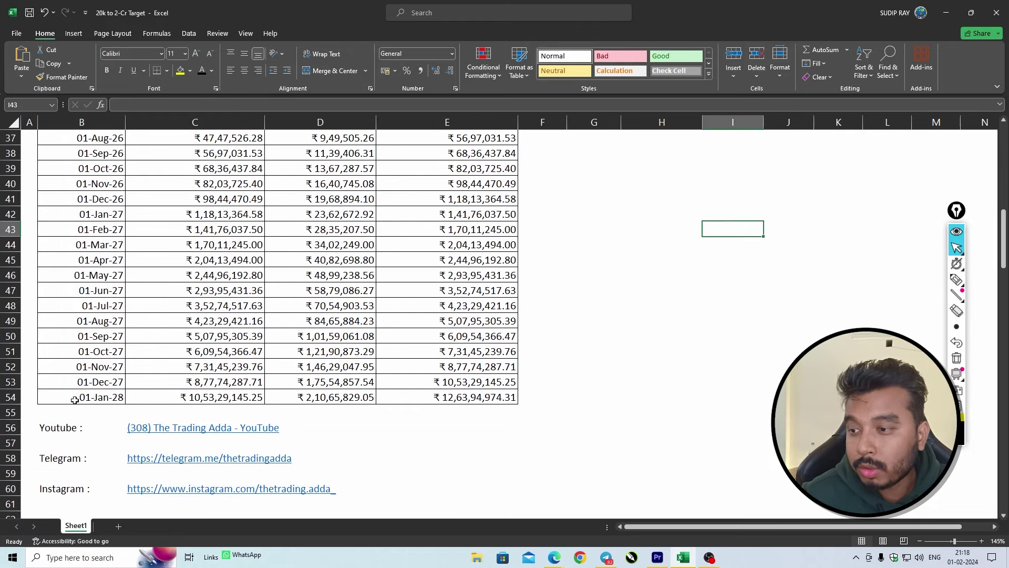
click(74, 401)
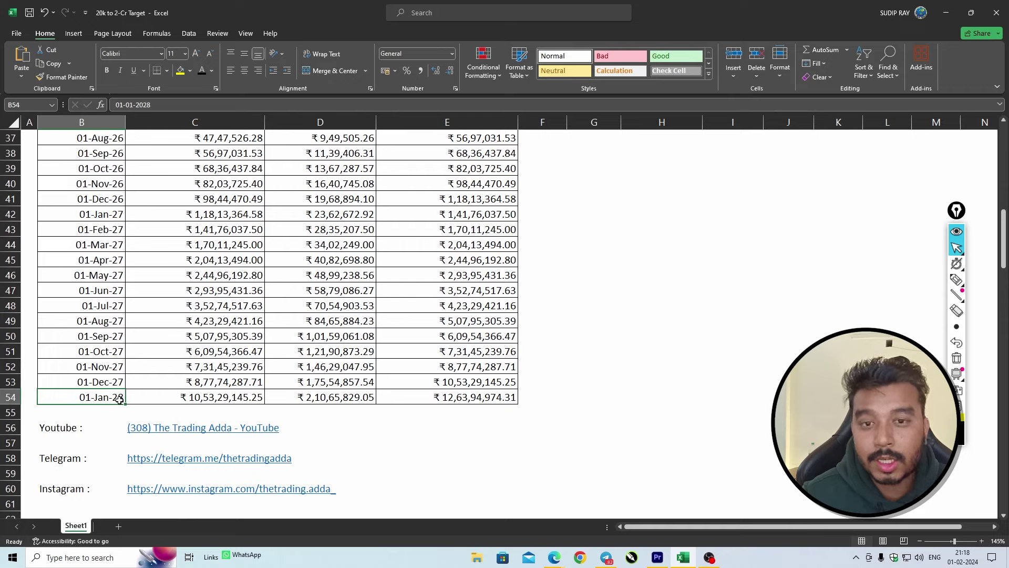
click(306, 396)
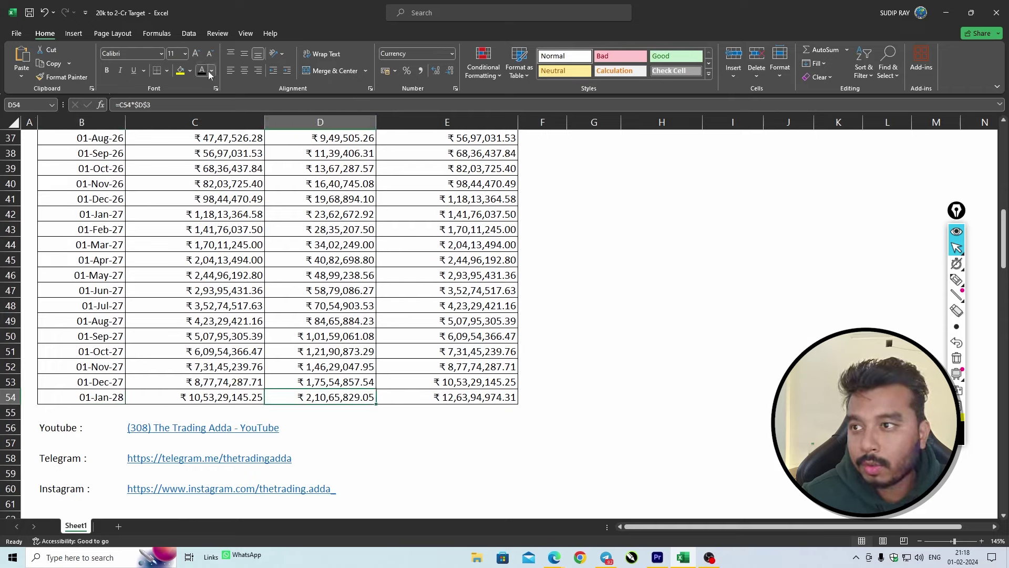
click(180, 70)
click(583, 320)
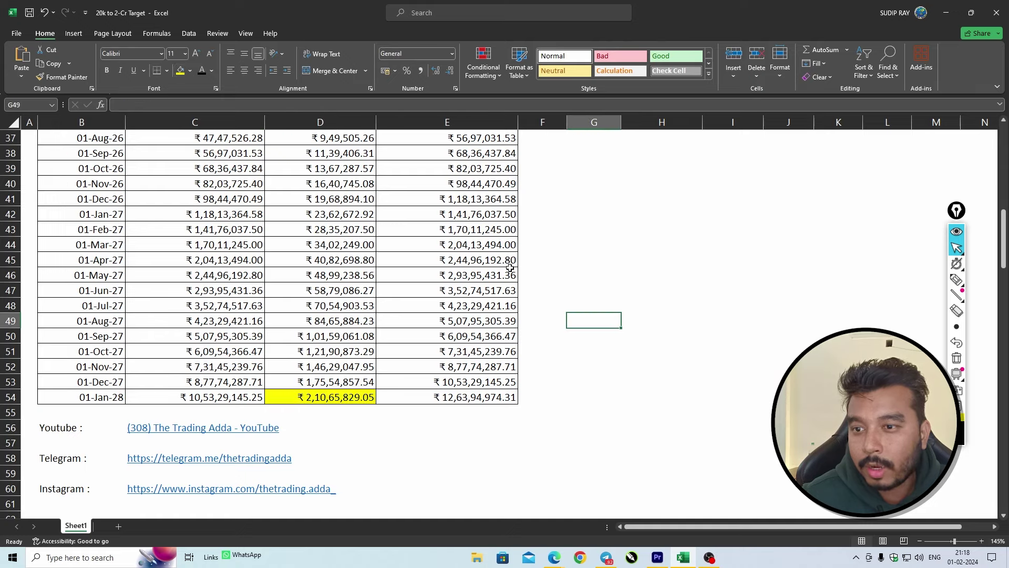
Fill the 01-Mar-27 row, B44:E44, with yellow and check its month and compounding amount.
click(463, 245)
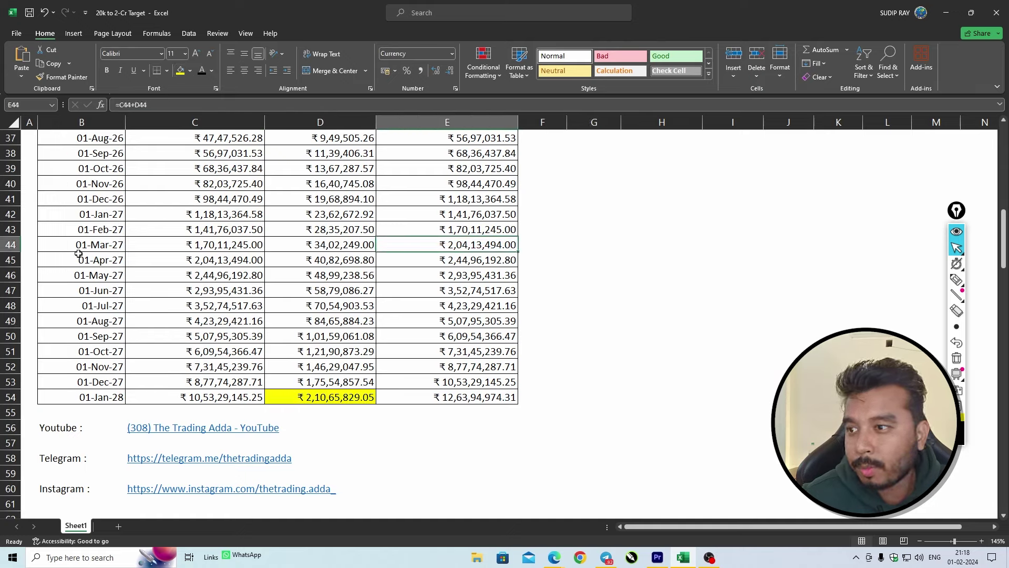
drag(78, 247, 400, 245)
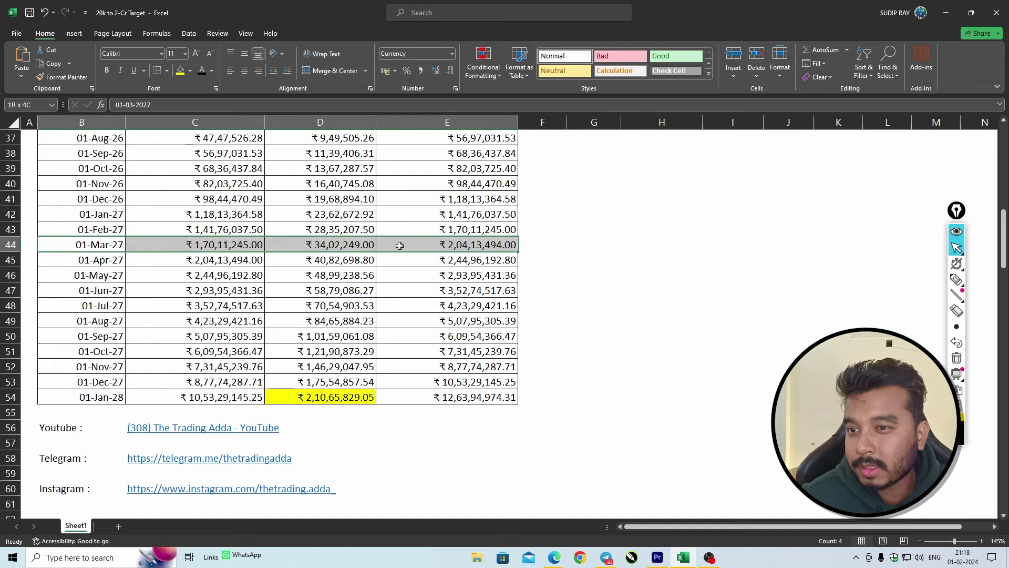
click(180, 70)
click(98, 247)
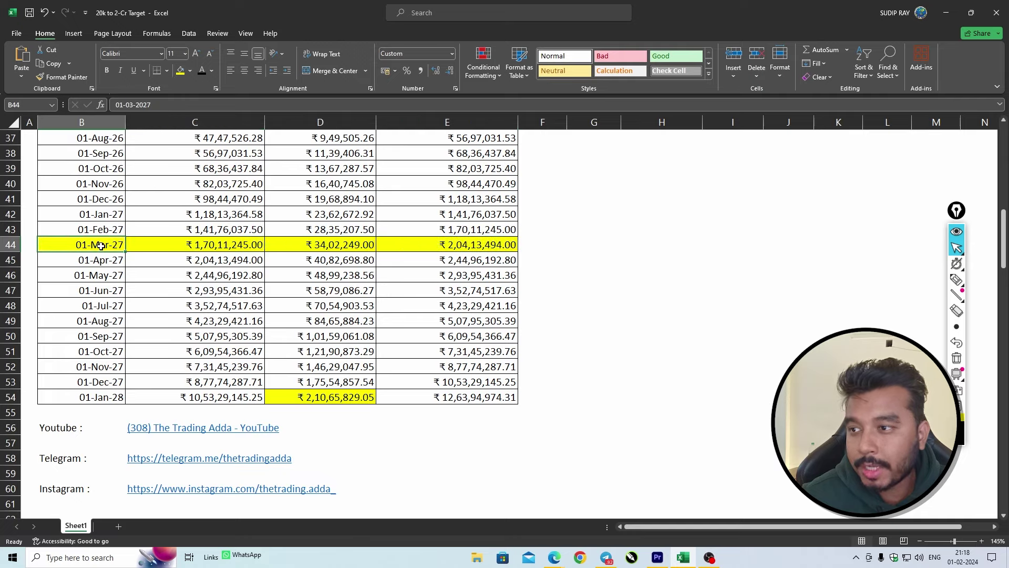
click(466, 245)
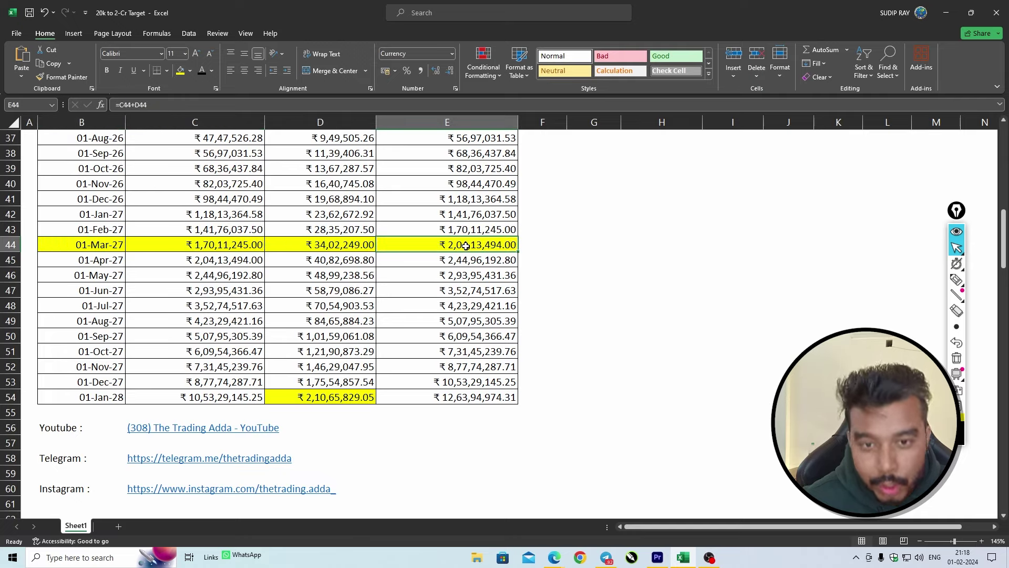
Fill the 01-Jan-28 row, B54:E54, with yellow and check the interest in D53:D54.
click(119, 399)
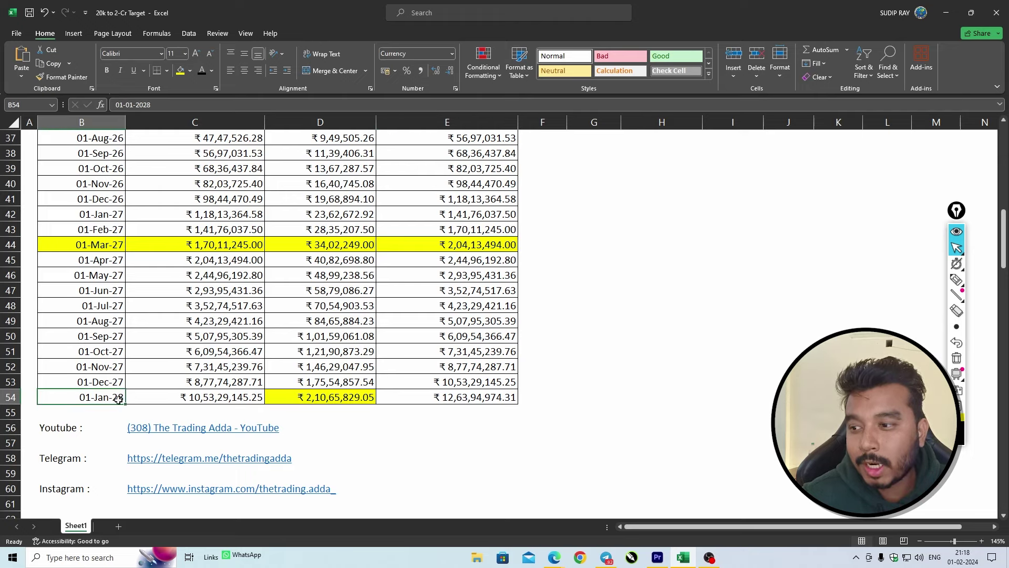
drag(119, 400, 473, 398)
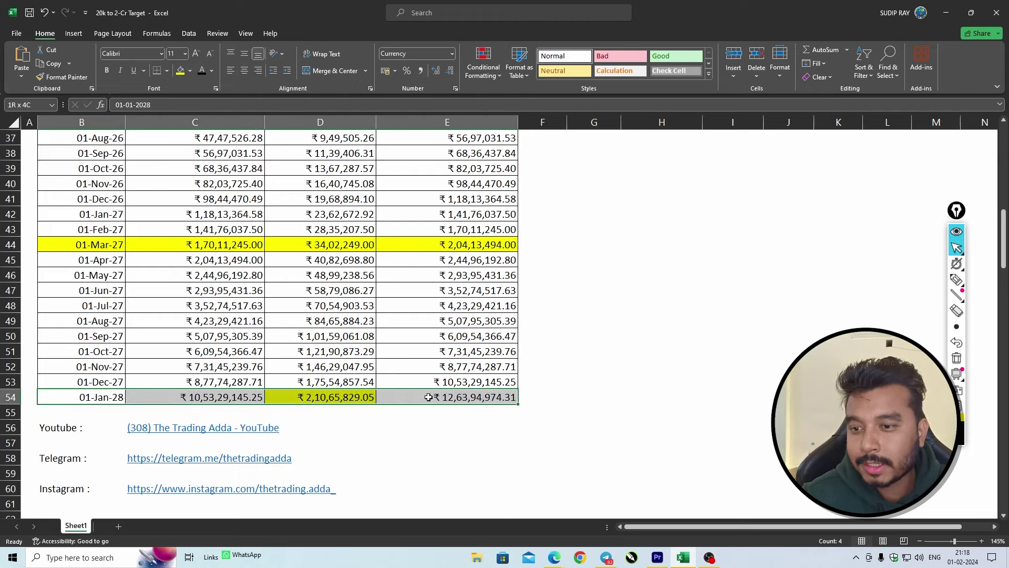
click(179, 72)
click(624, 288)
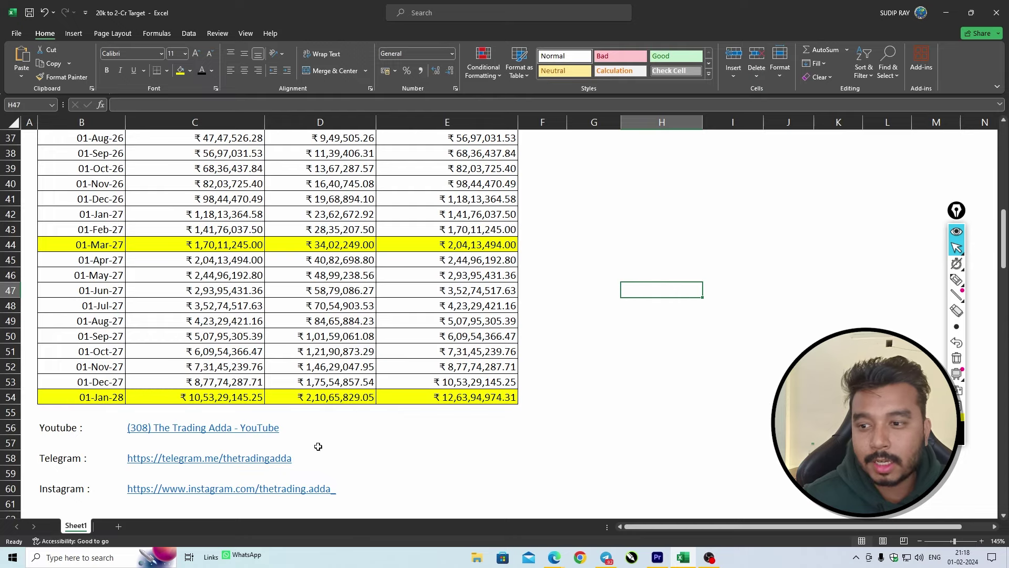
click(341, 401)
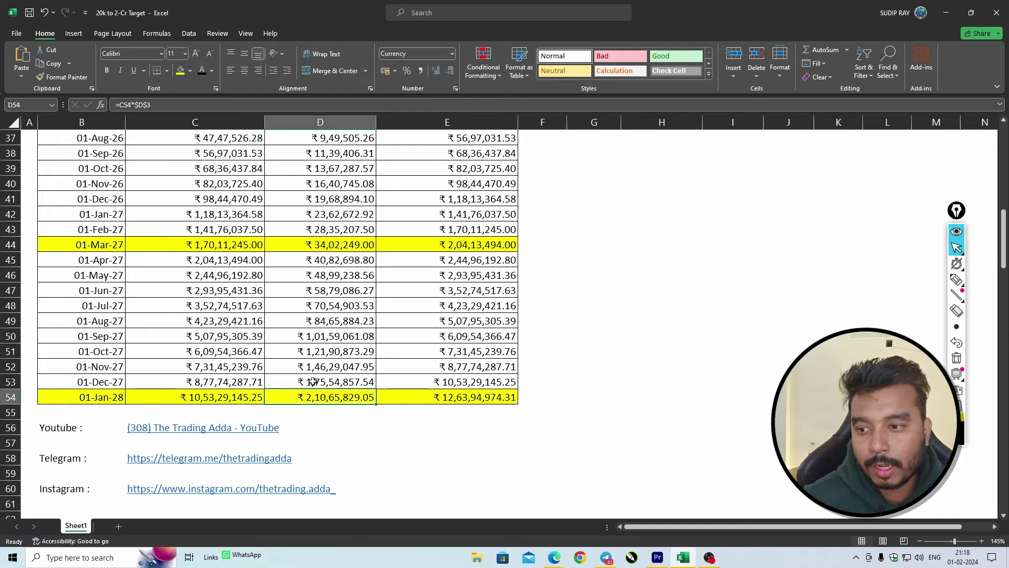
drag(313, 382, 326, 399)
click(390, 445)
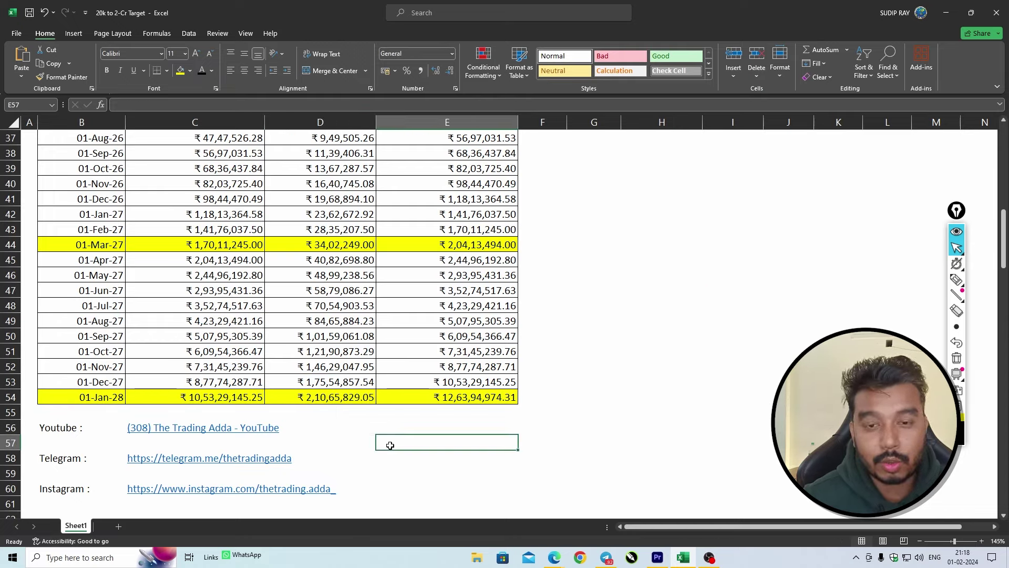
click(666, 335)
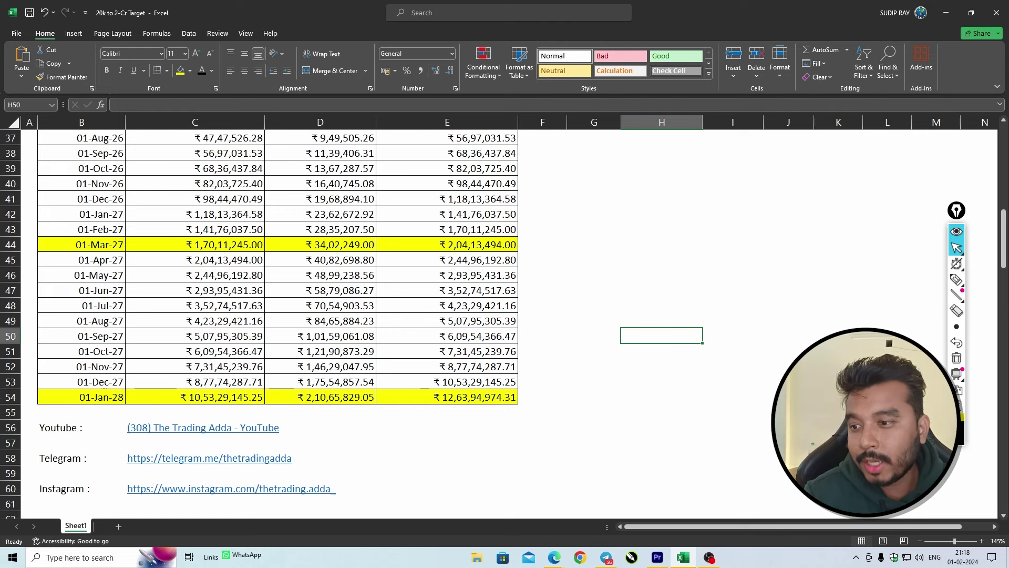
Try a smaller starting amount by setting the Investment in D2 to ₹10,000.
scroll(324, 361, down, 1)
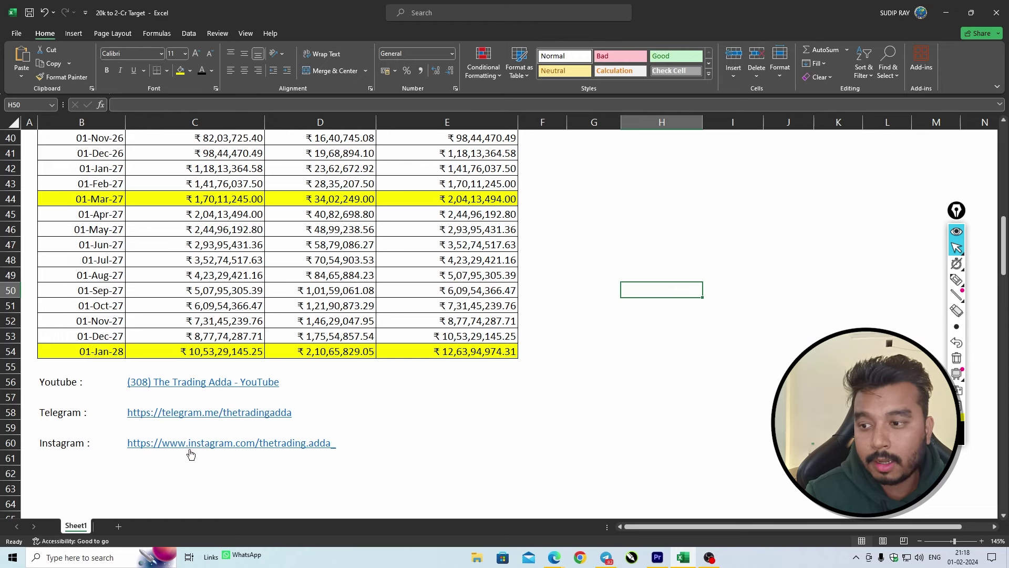
scroll(546, 383, up, 5)
scroll(557, 375, up, 8)
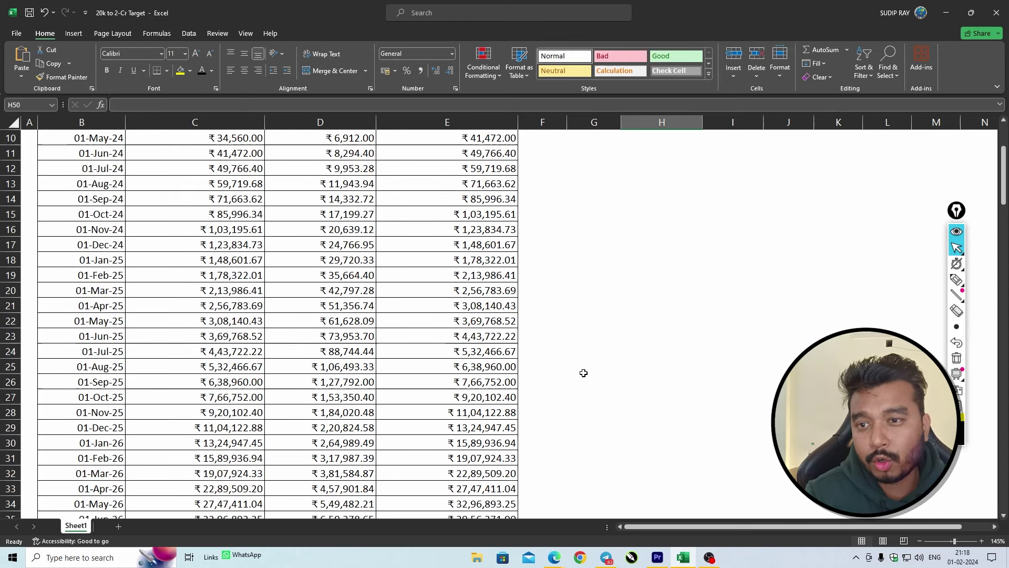
click(533, 329)
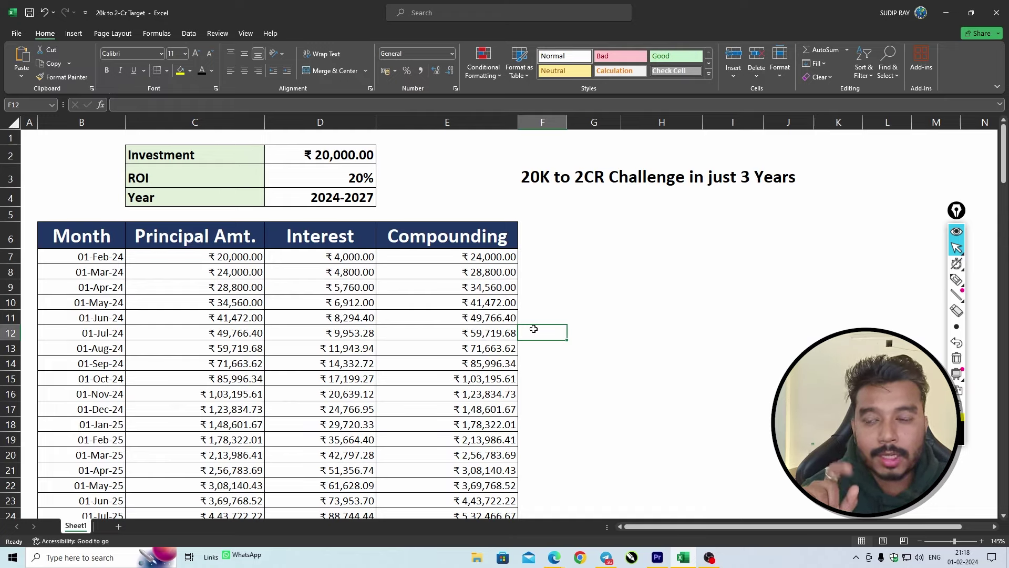
click(347, 154)
text(1)
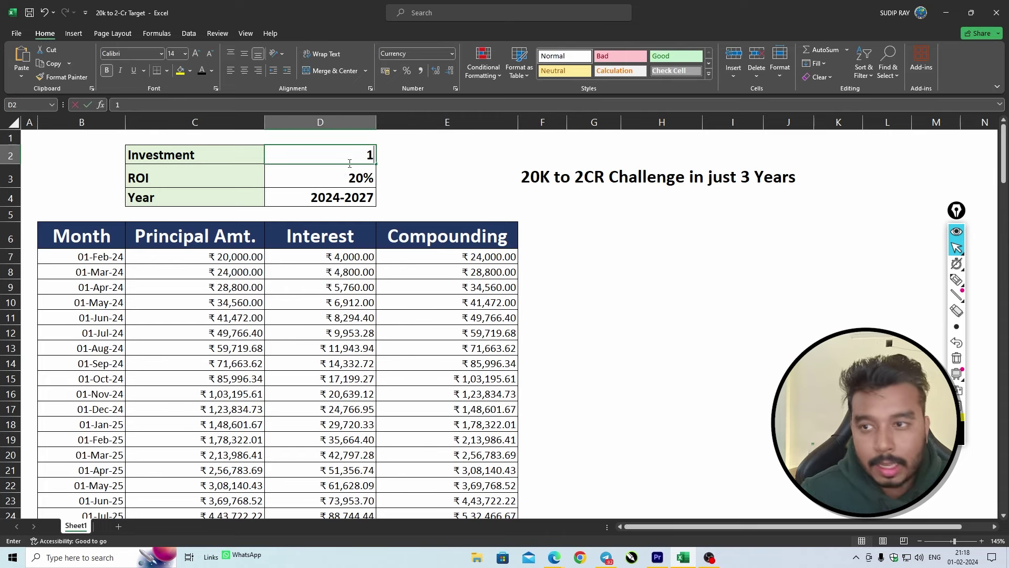
text(0000)
key(Return)
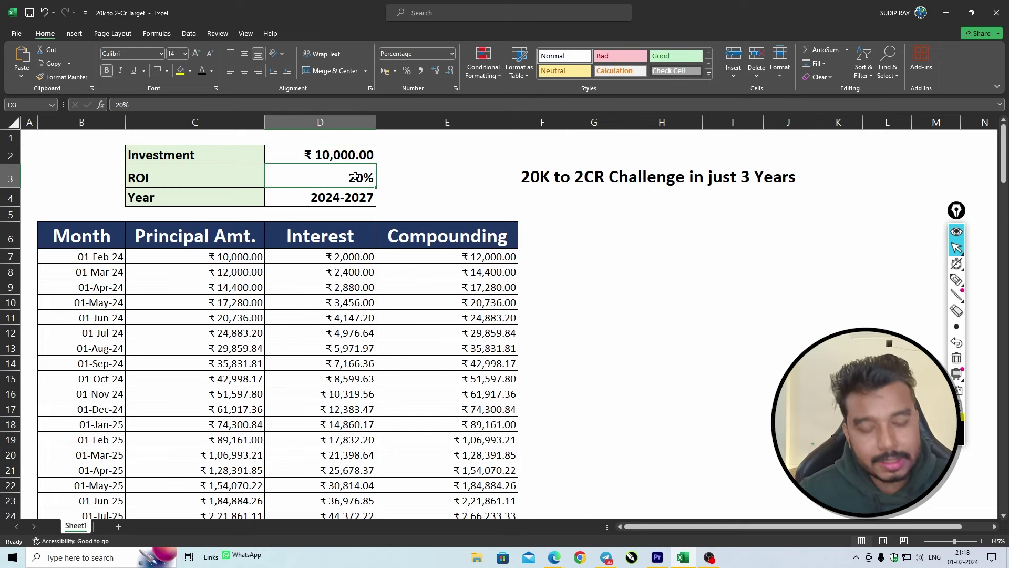
Try an ROI of 5% in D3 and check the recalculated Interest and Compounding columns in the monthly rows.
text(5)
key(Return)
scroll(326, 221, down, 2)
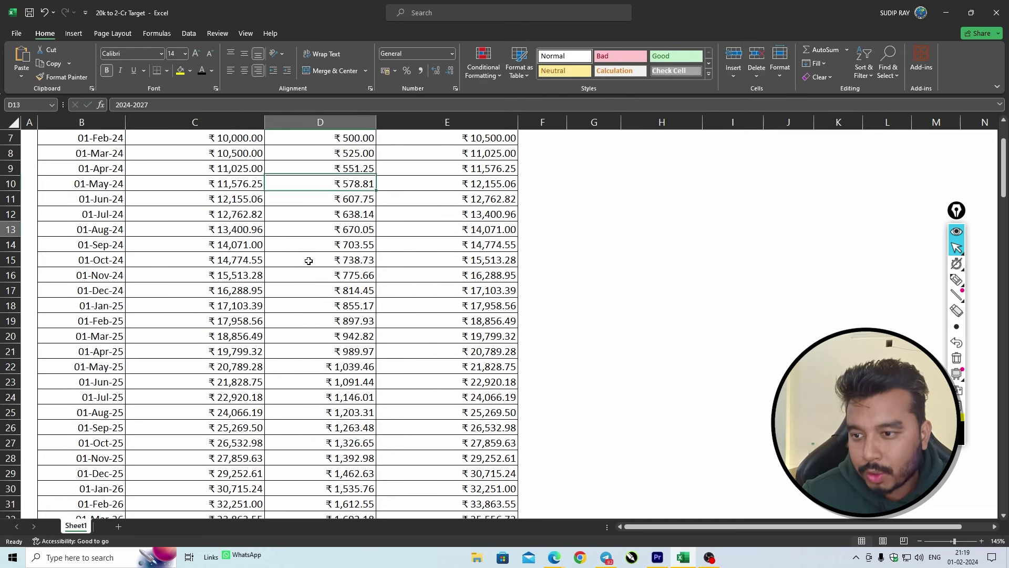
drag(311, 229, 473, 443)
click(638, 246)
scroll(594, 268, up, 2)
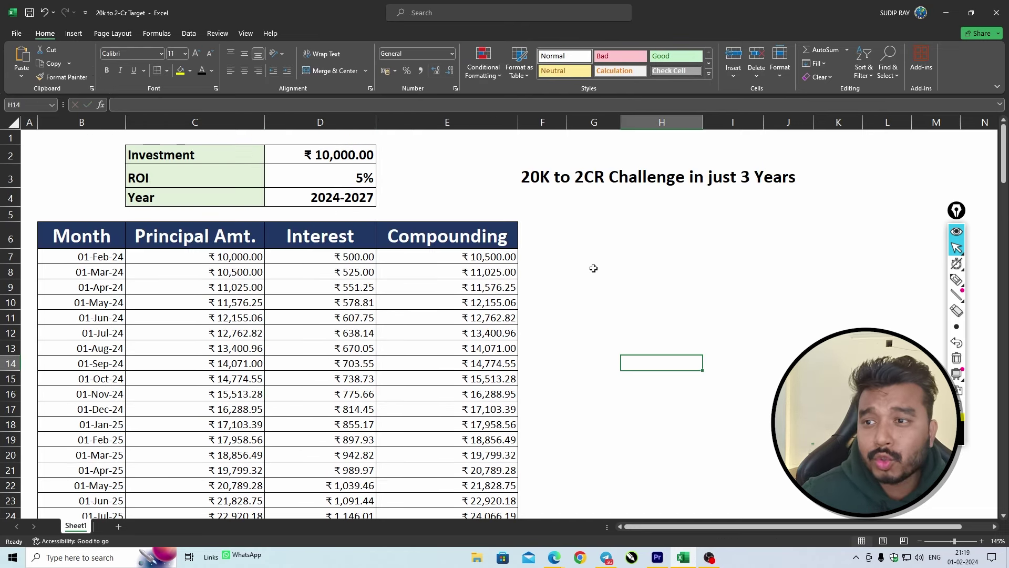
Undo the trial changes to both the ROI and the Investment amount.
key(ctrl+z)
key(ctrl+z)
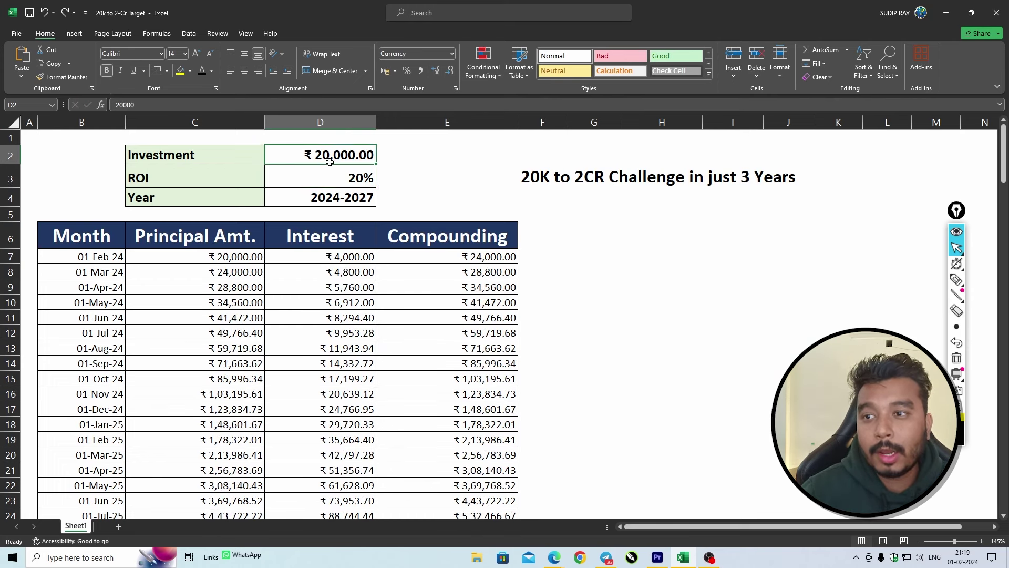
click(682, 279)
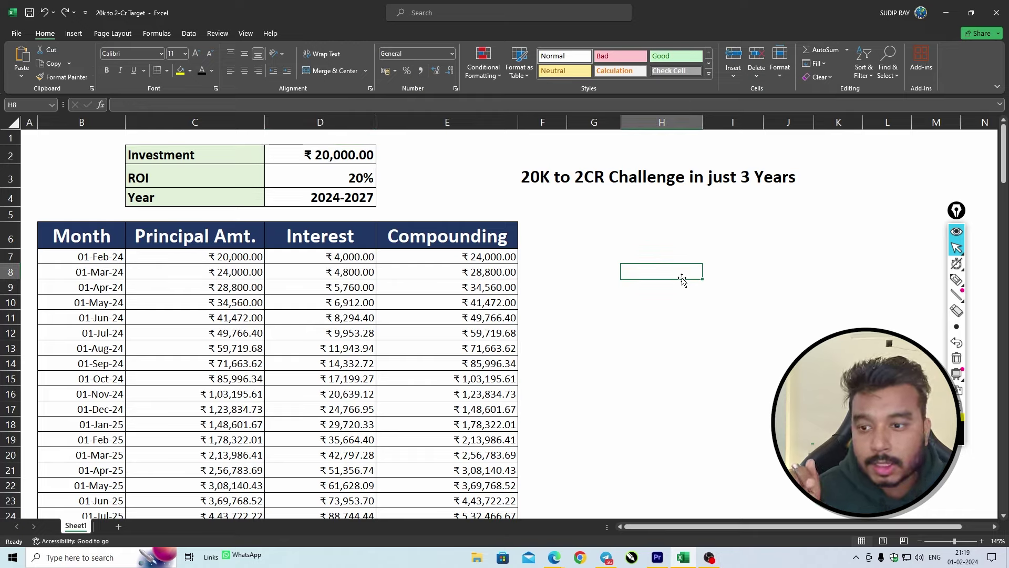
click(682, 303)
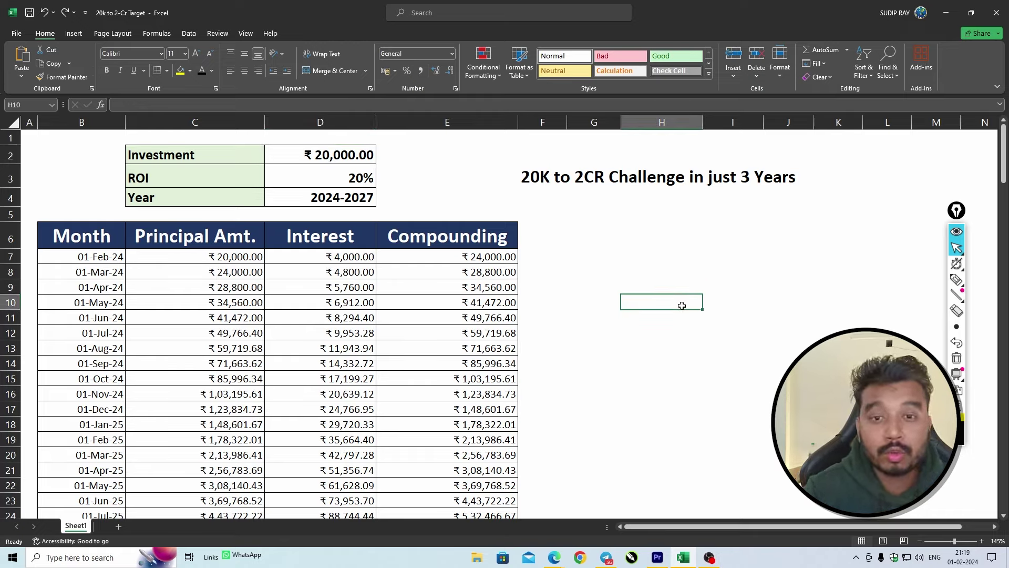